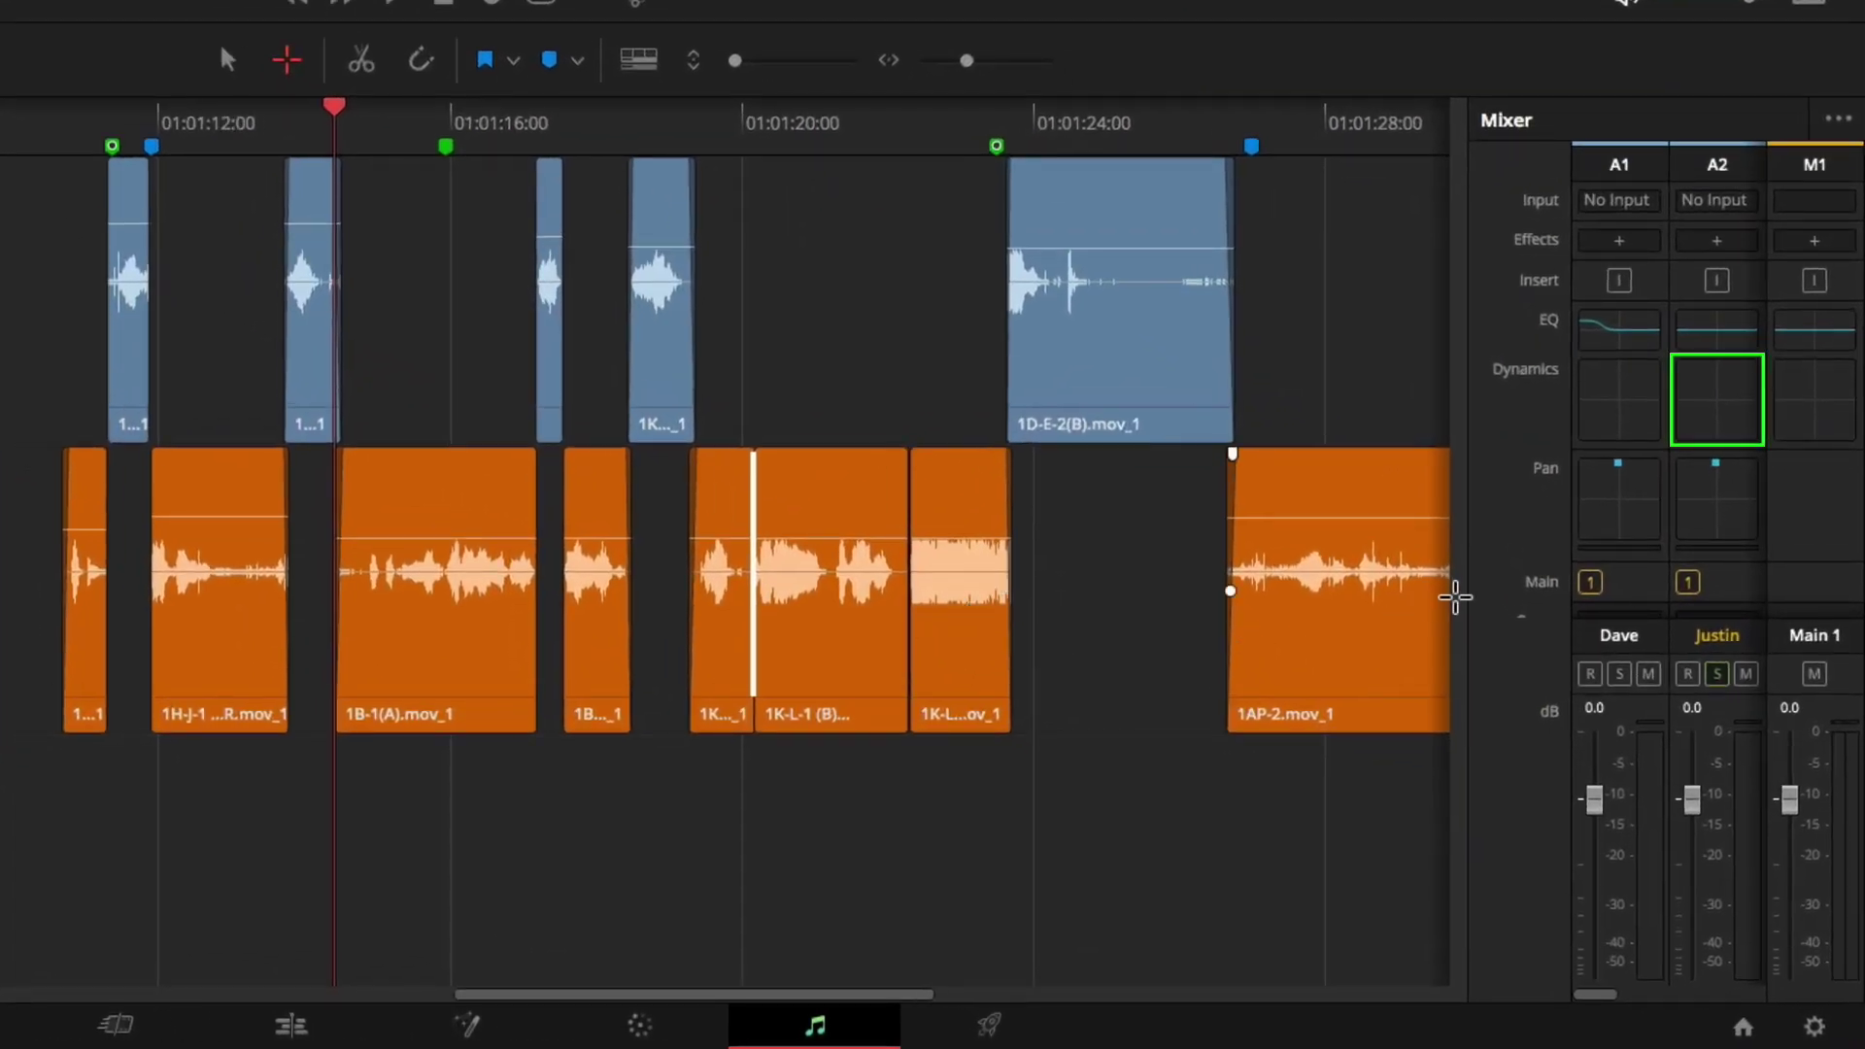
Open track A2's Dynamics window and enable its compressor at -15.0 dB, 2.0:1.
double_click(1707, 423)
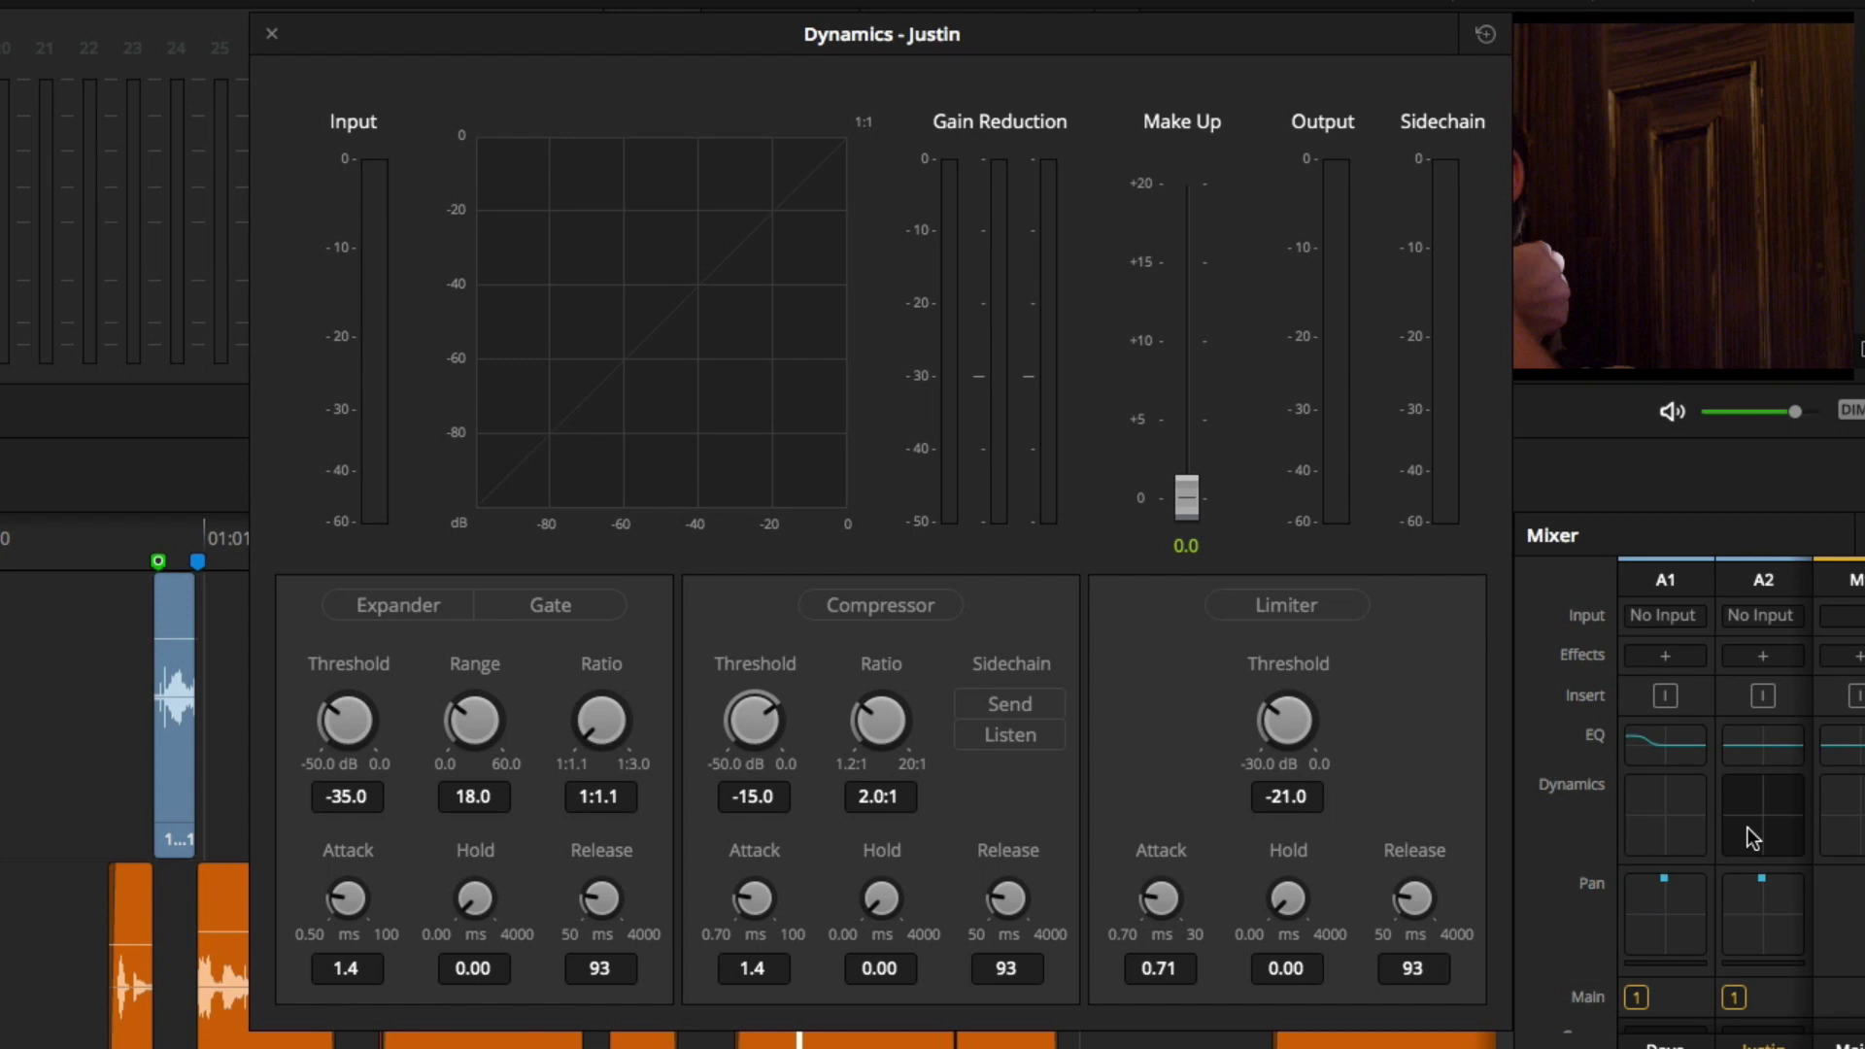
click(930, 616)
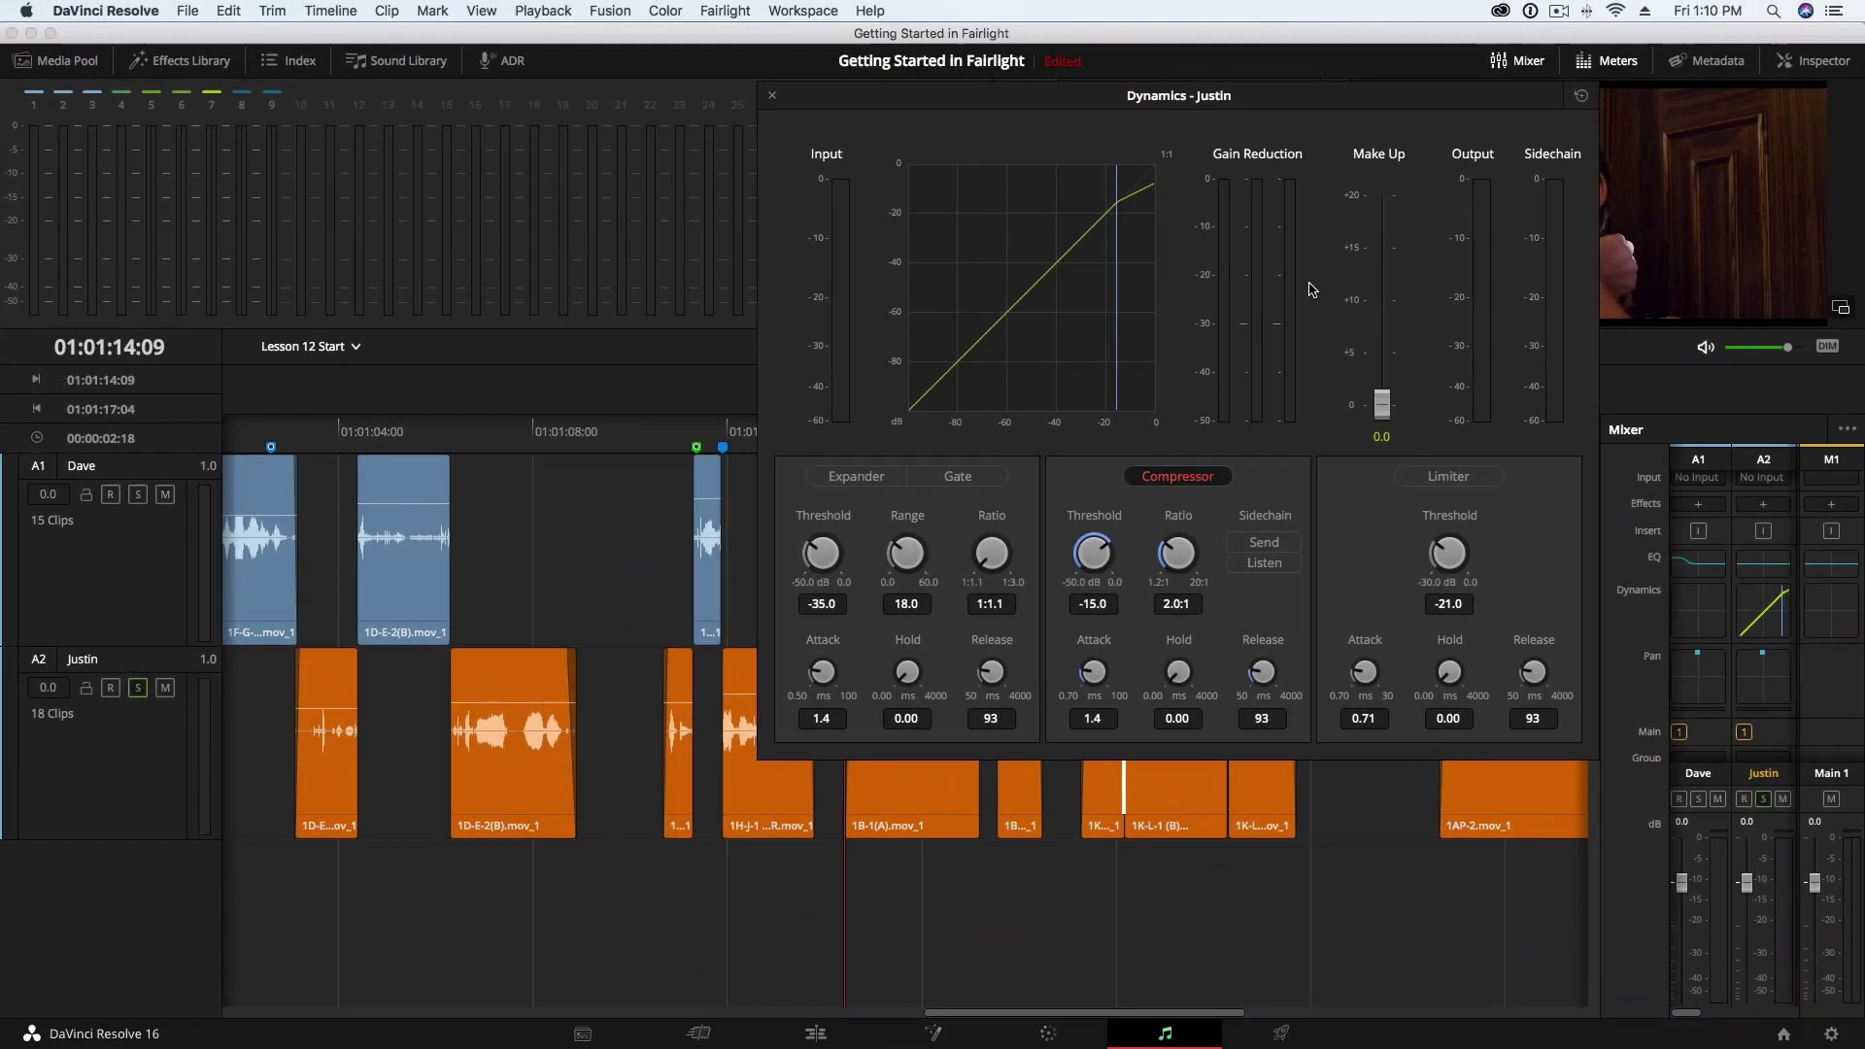
Move the Dynamics window aside, enable Loop, and play the 1B-1(A).mov_1 clip on A2.
scroll(545, 595, right, 5)
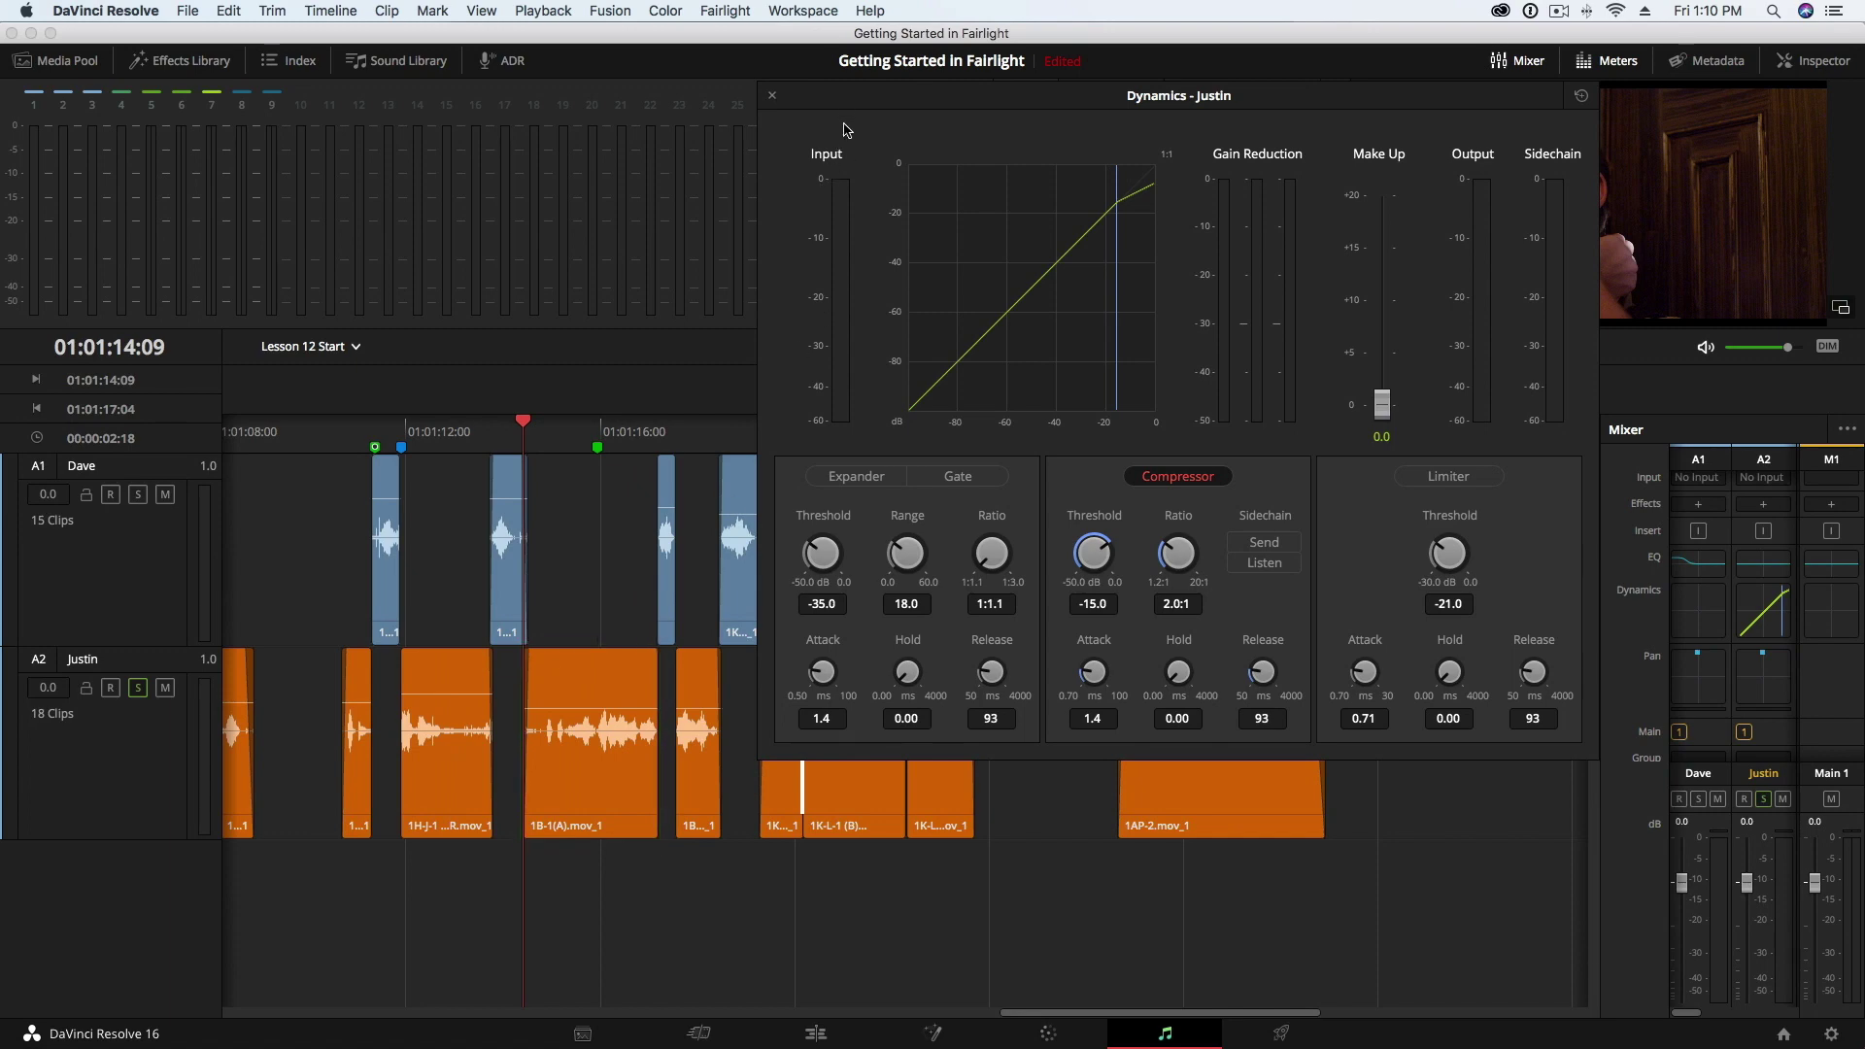
drag(855, 102, 1010, 462)
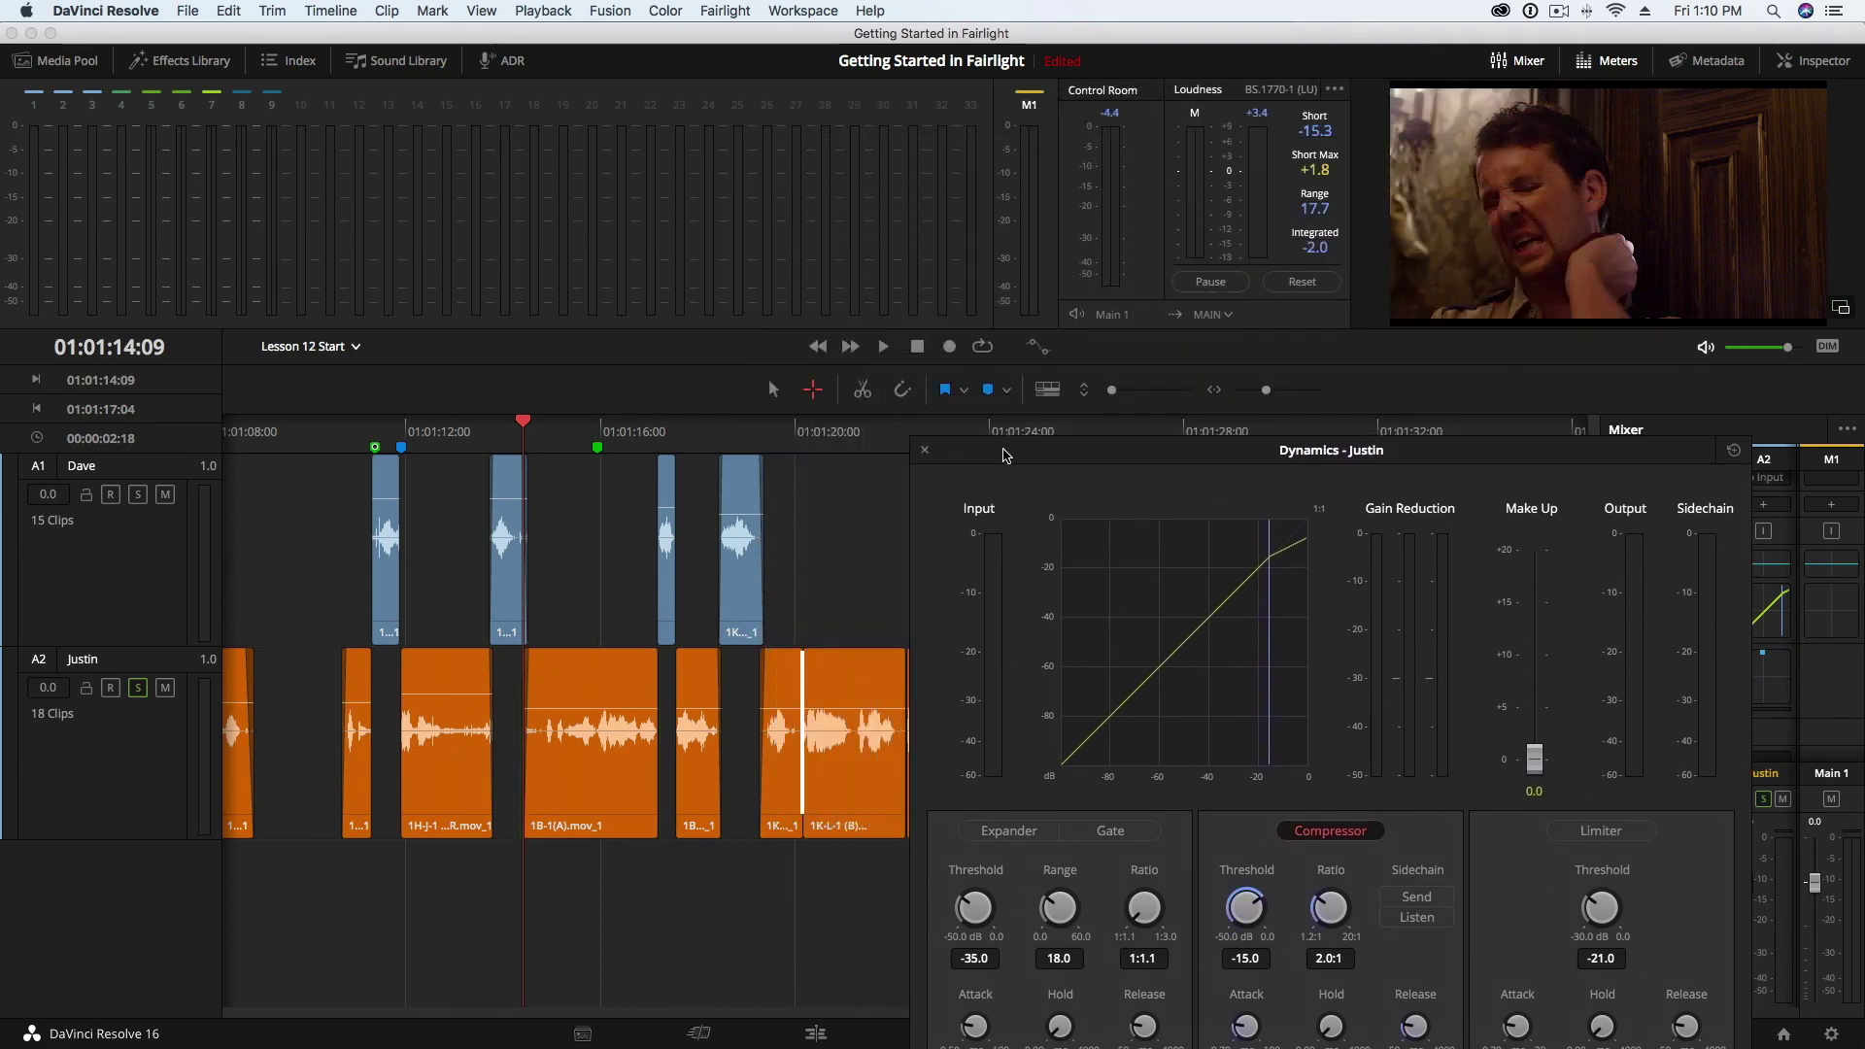
click(981, 350)
drag(1003, 454, 930, 111)
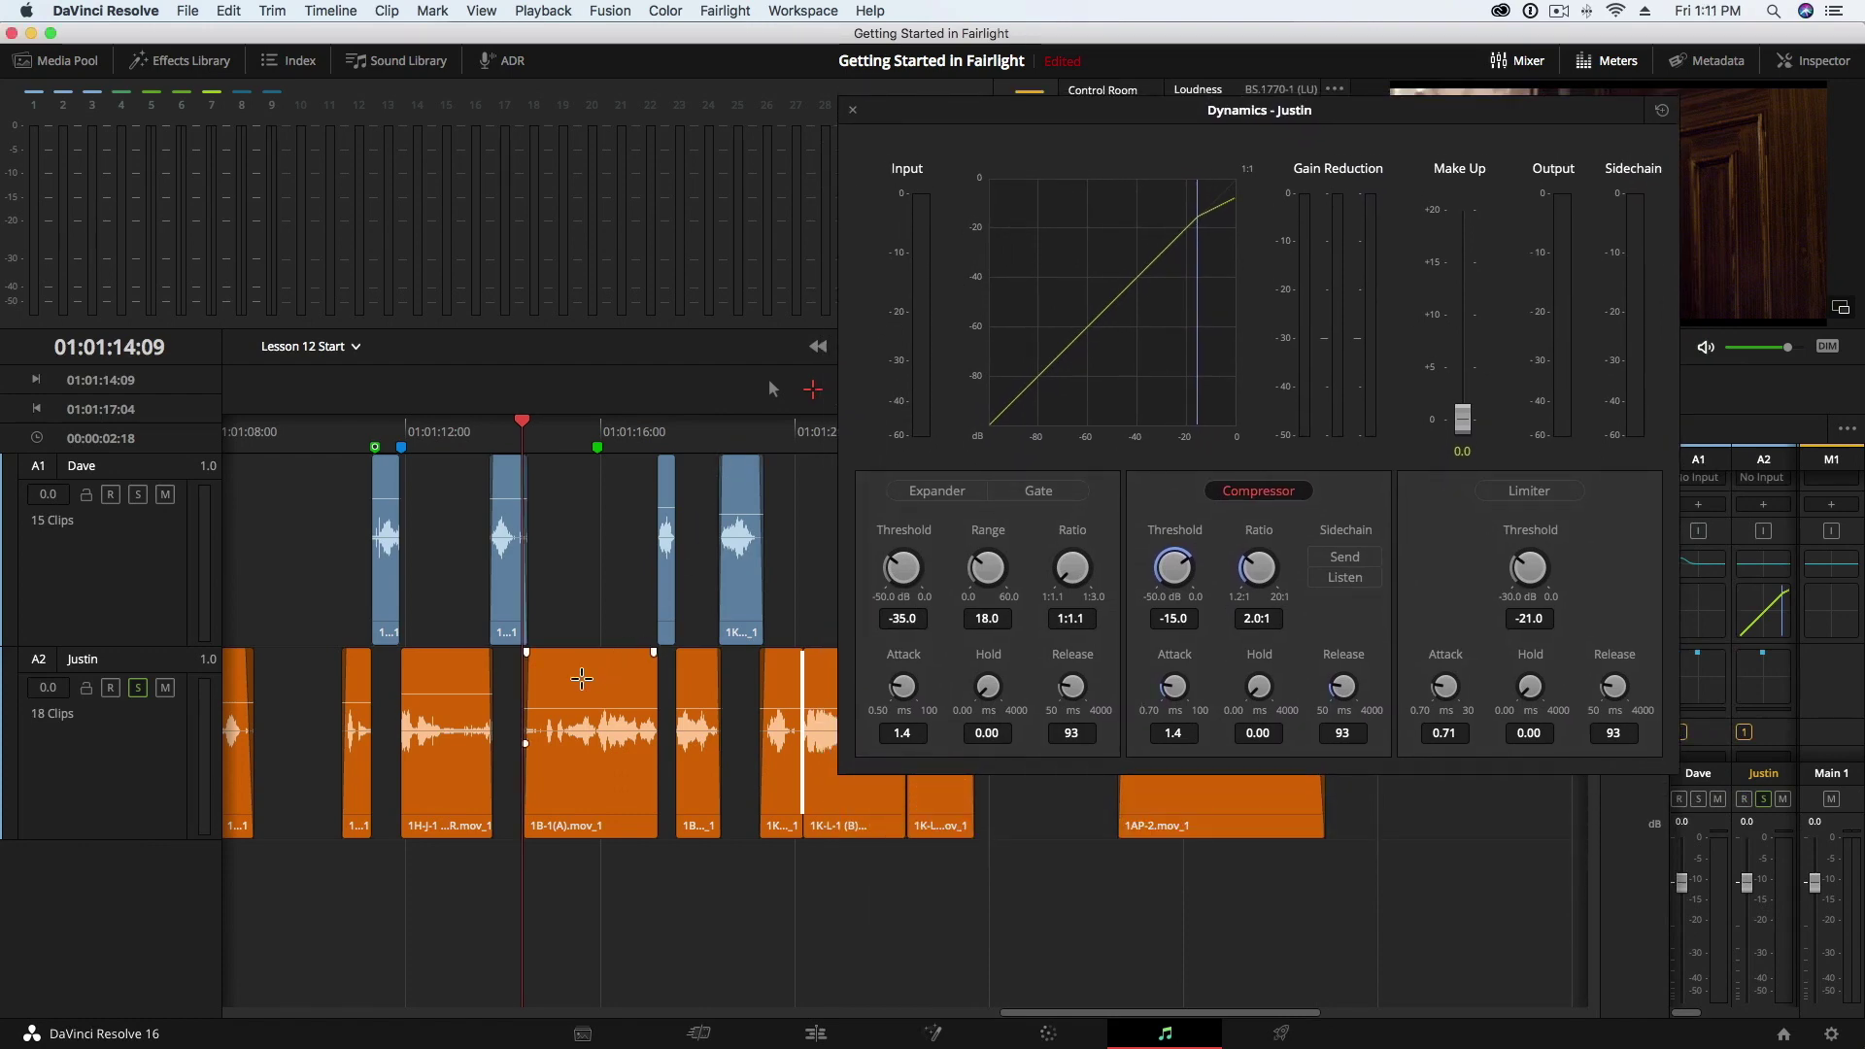
click(581, 678)
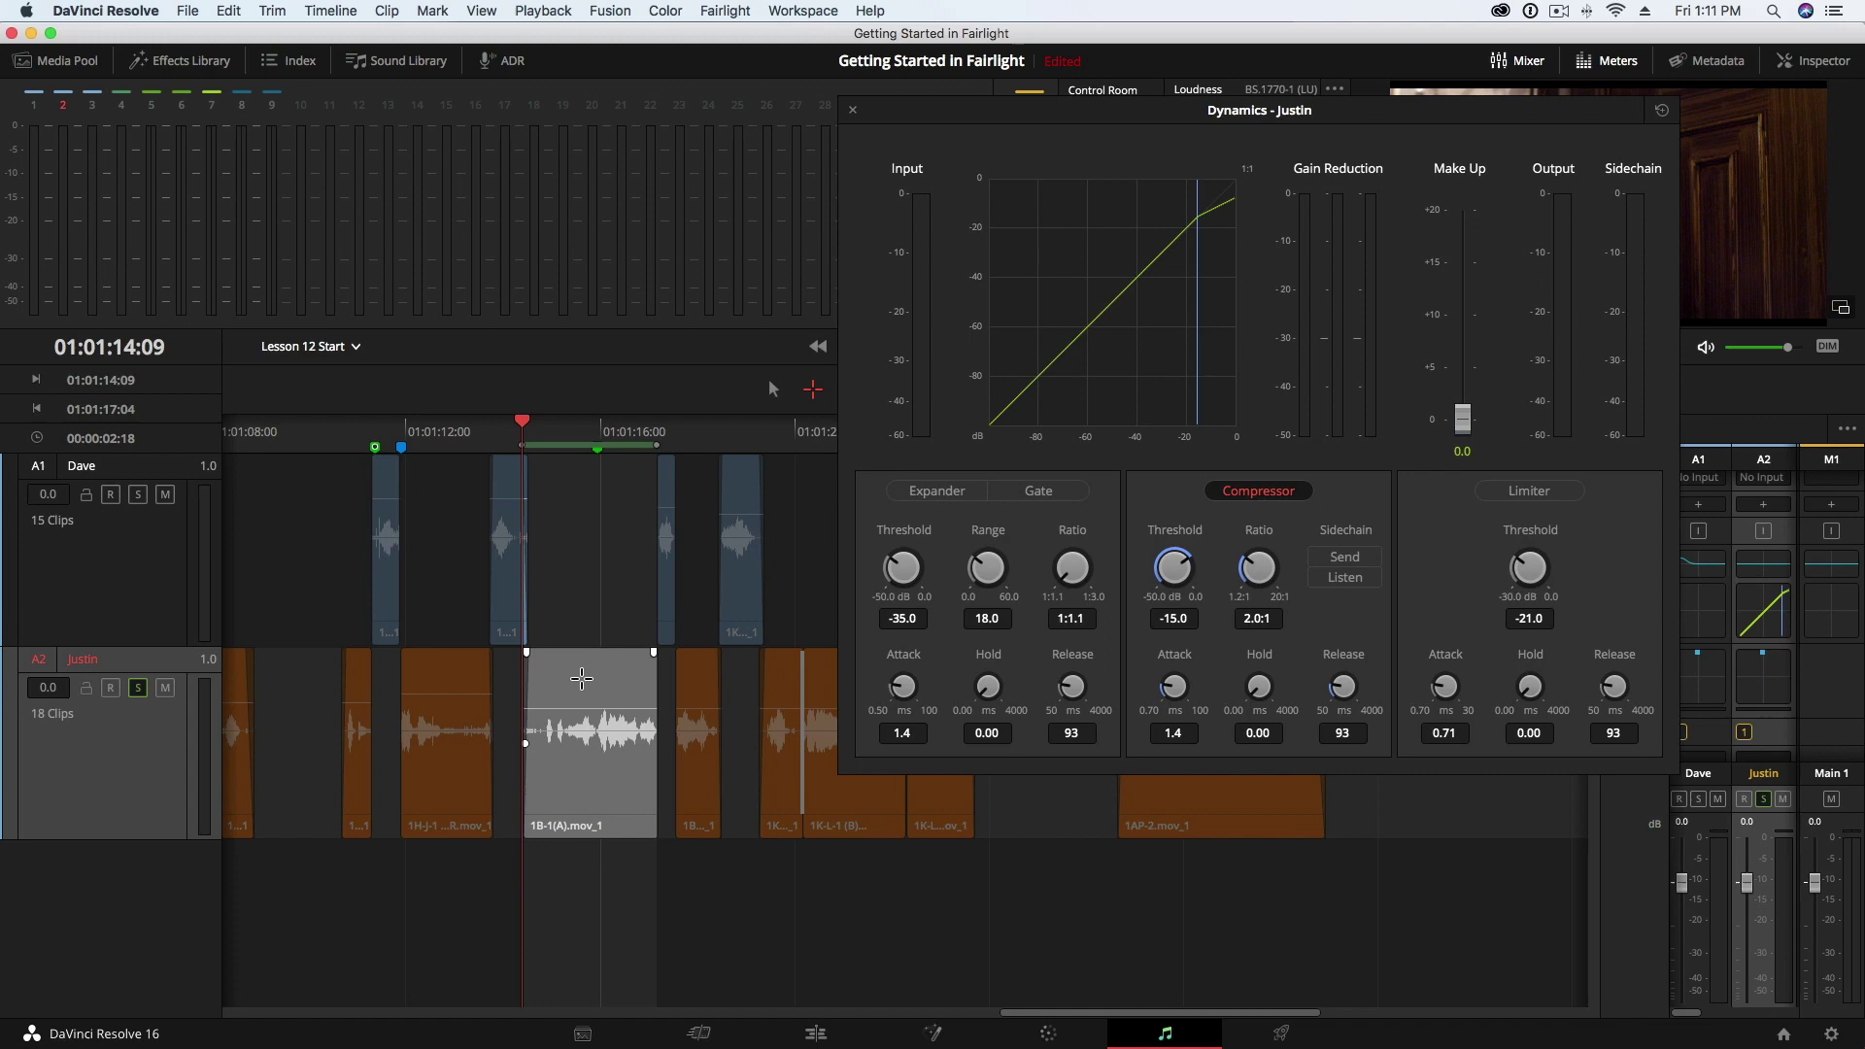
key(space)
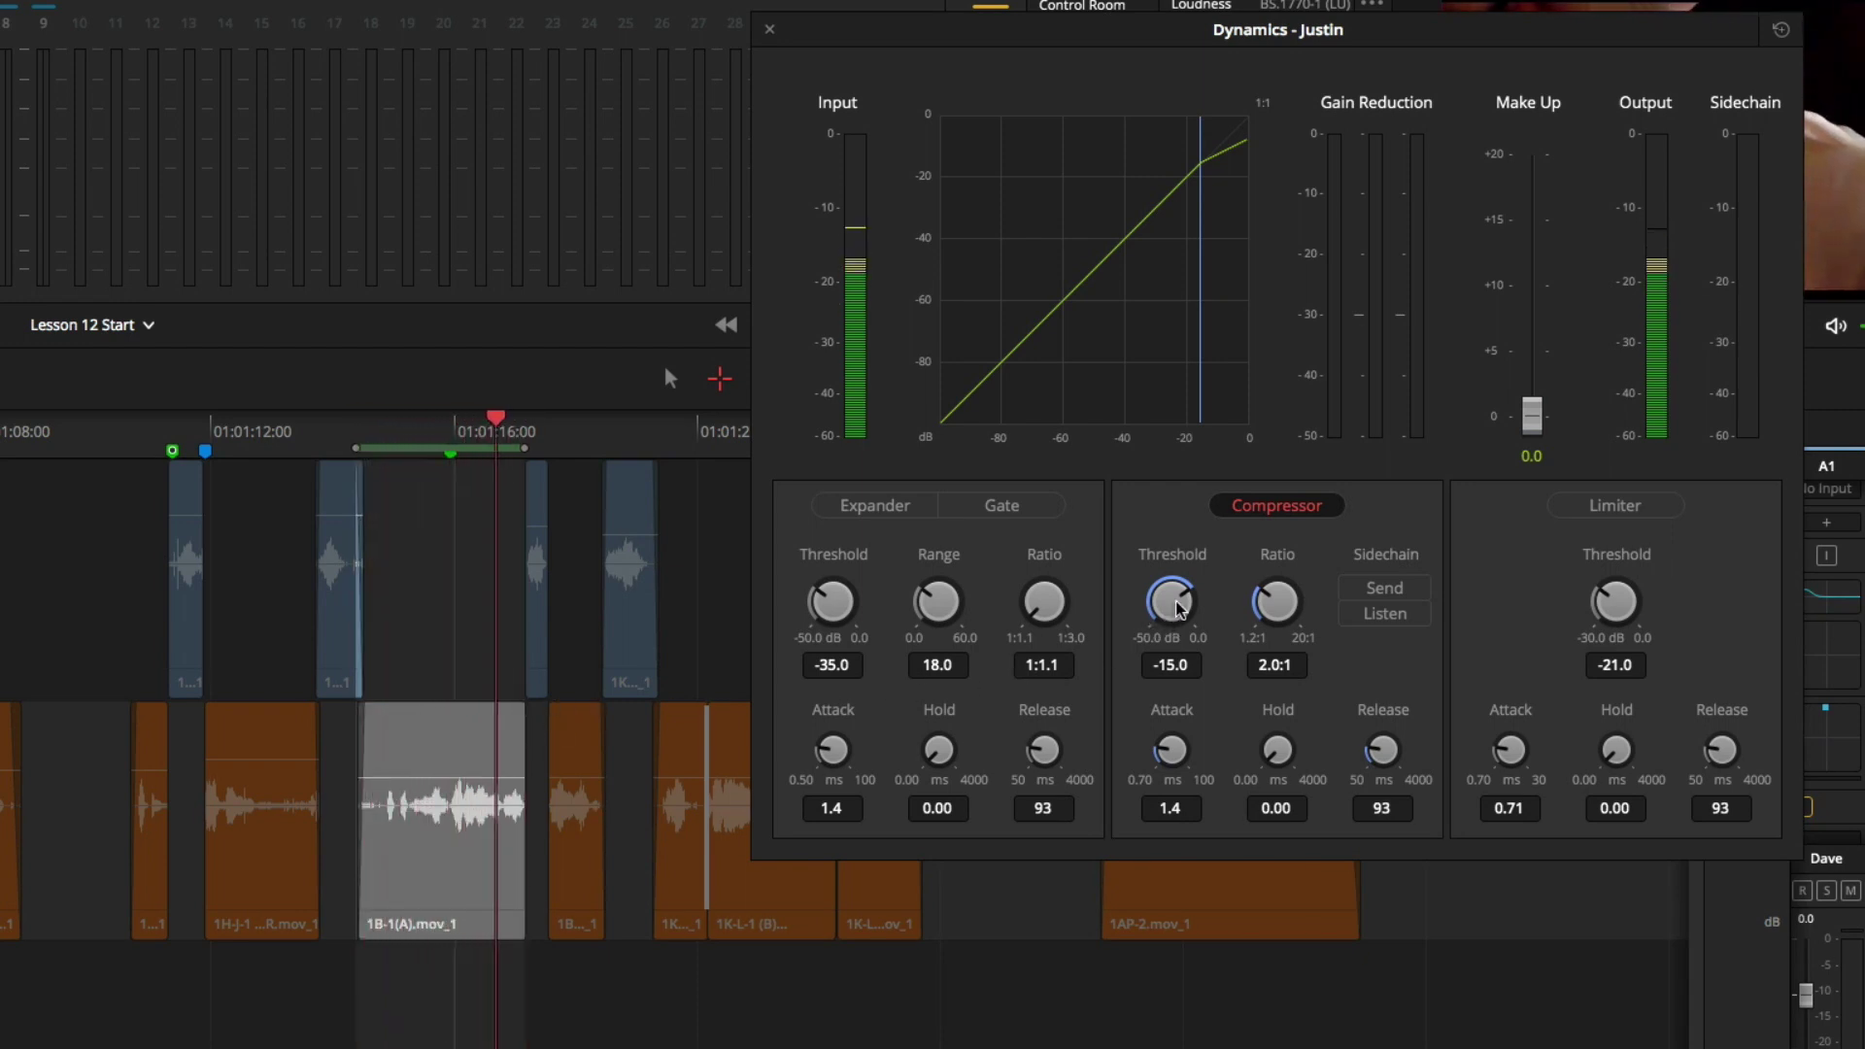
Set the Justin compressor threshold to -22.0 dB and ratio to 4.0:1 during playback.
drag(1178, 607, 1098, 614)
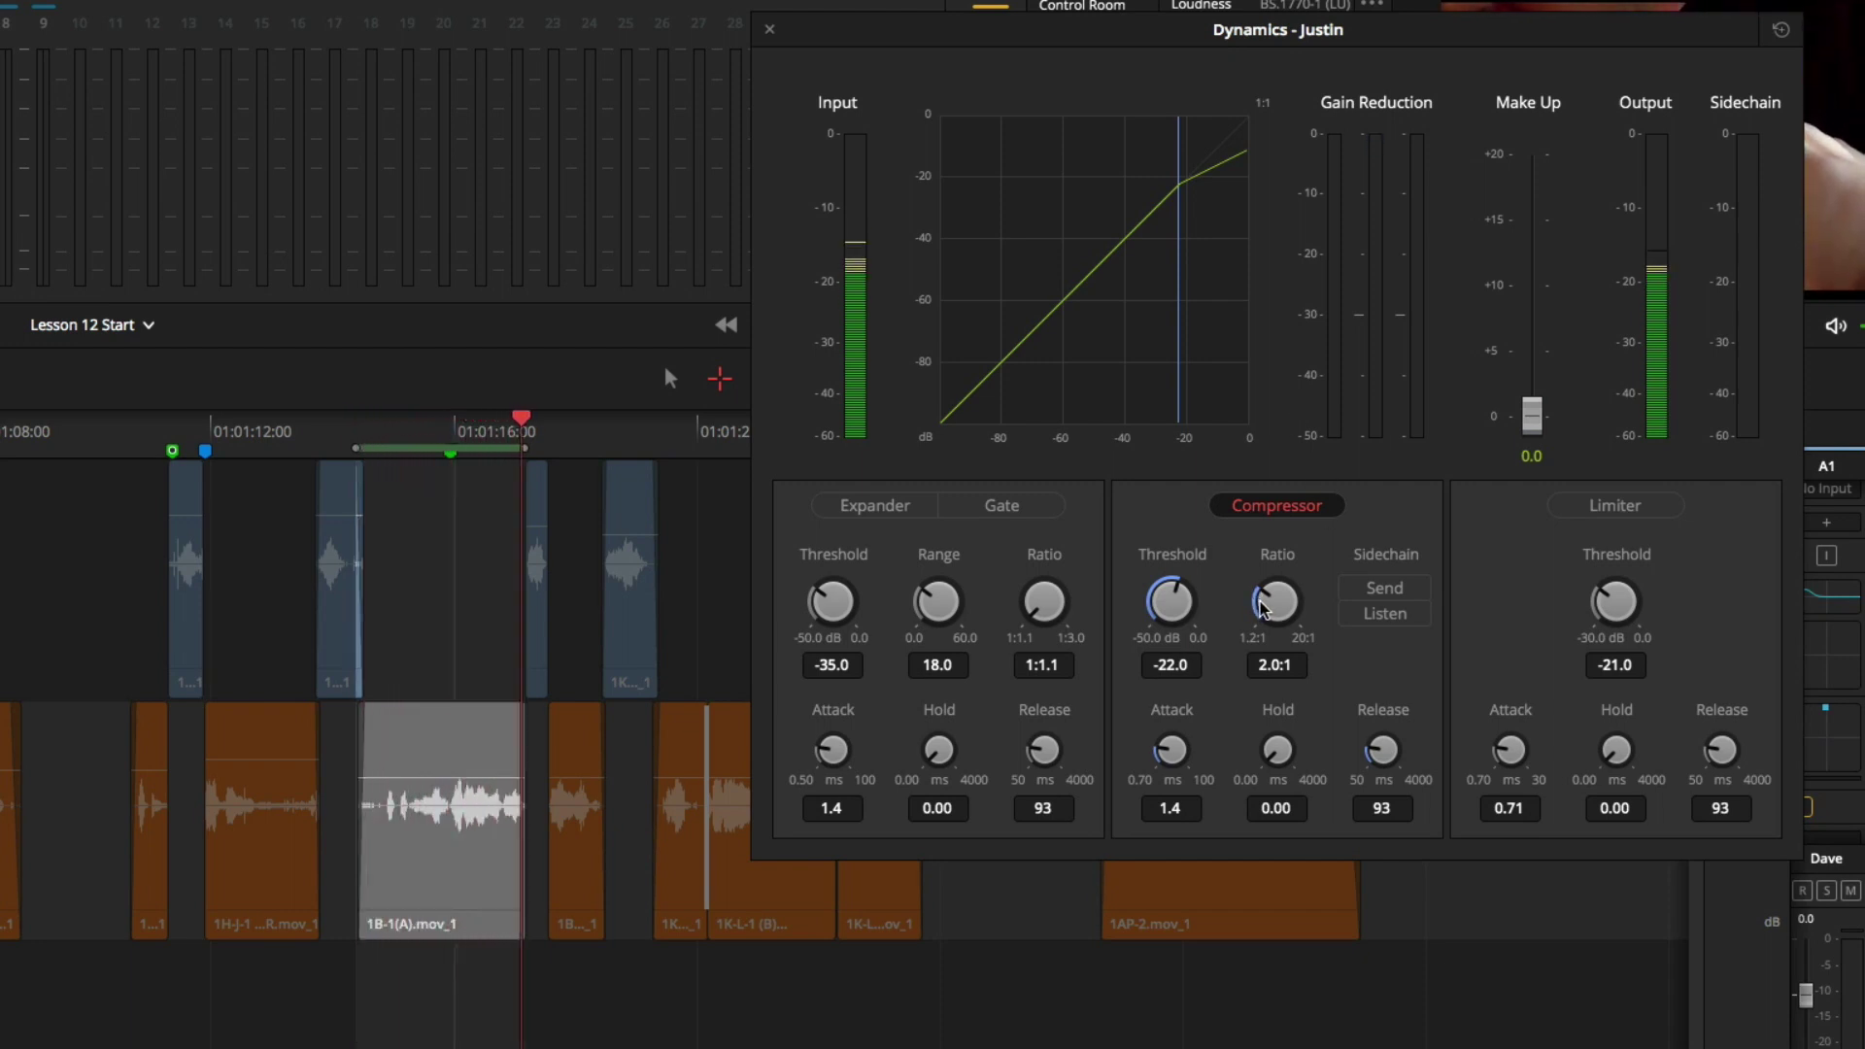
drag(1260, 607, 1307, 609)
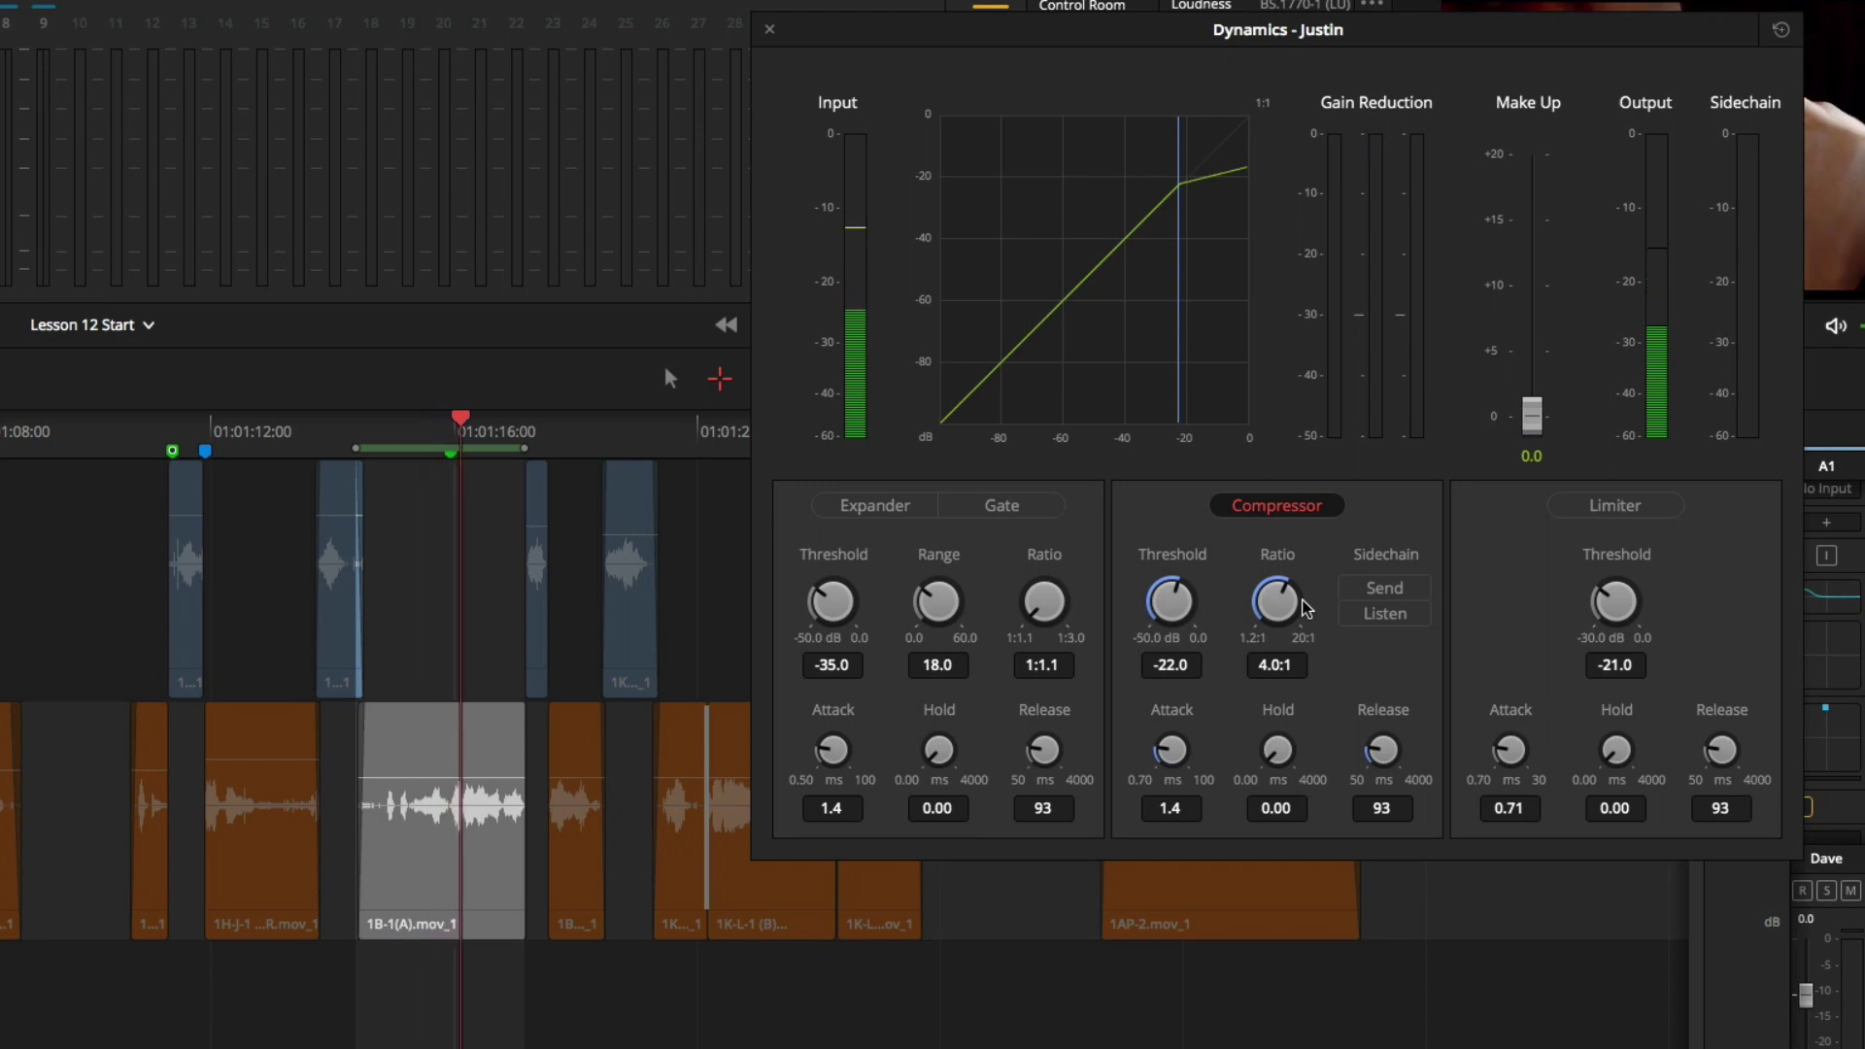
Stop the looping playback with Space.
key(space)
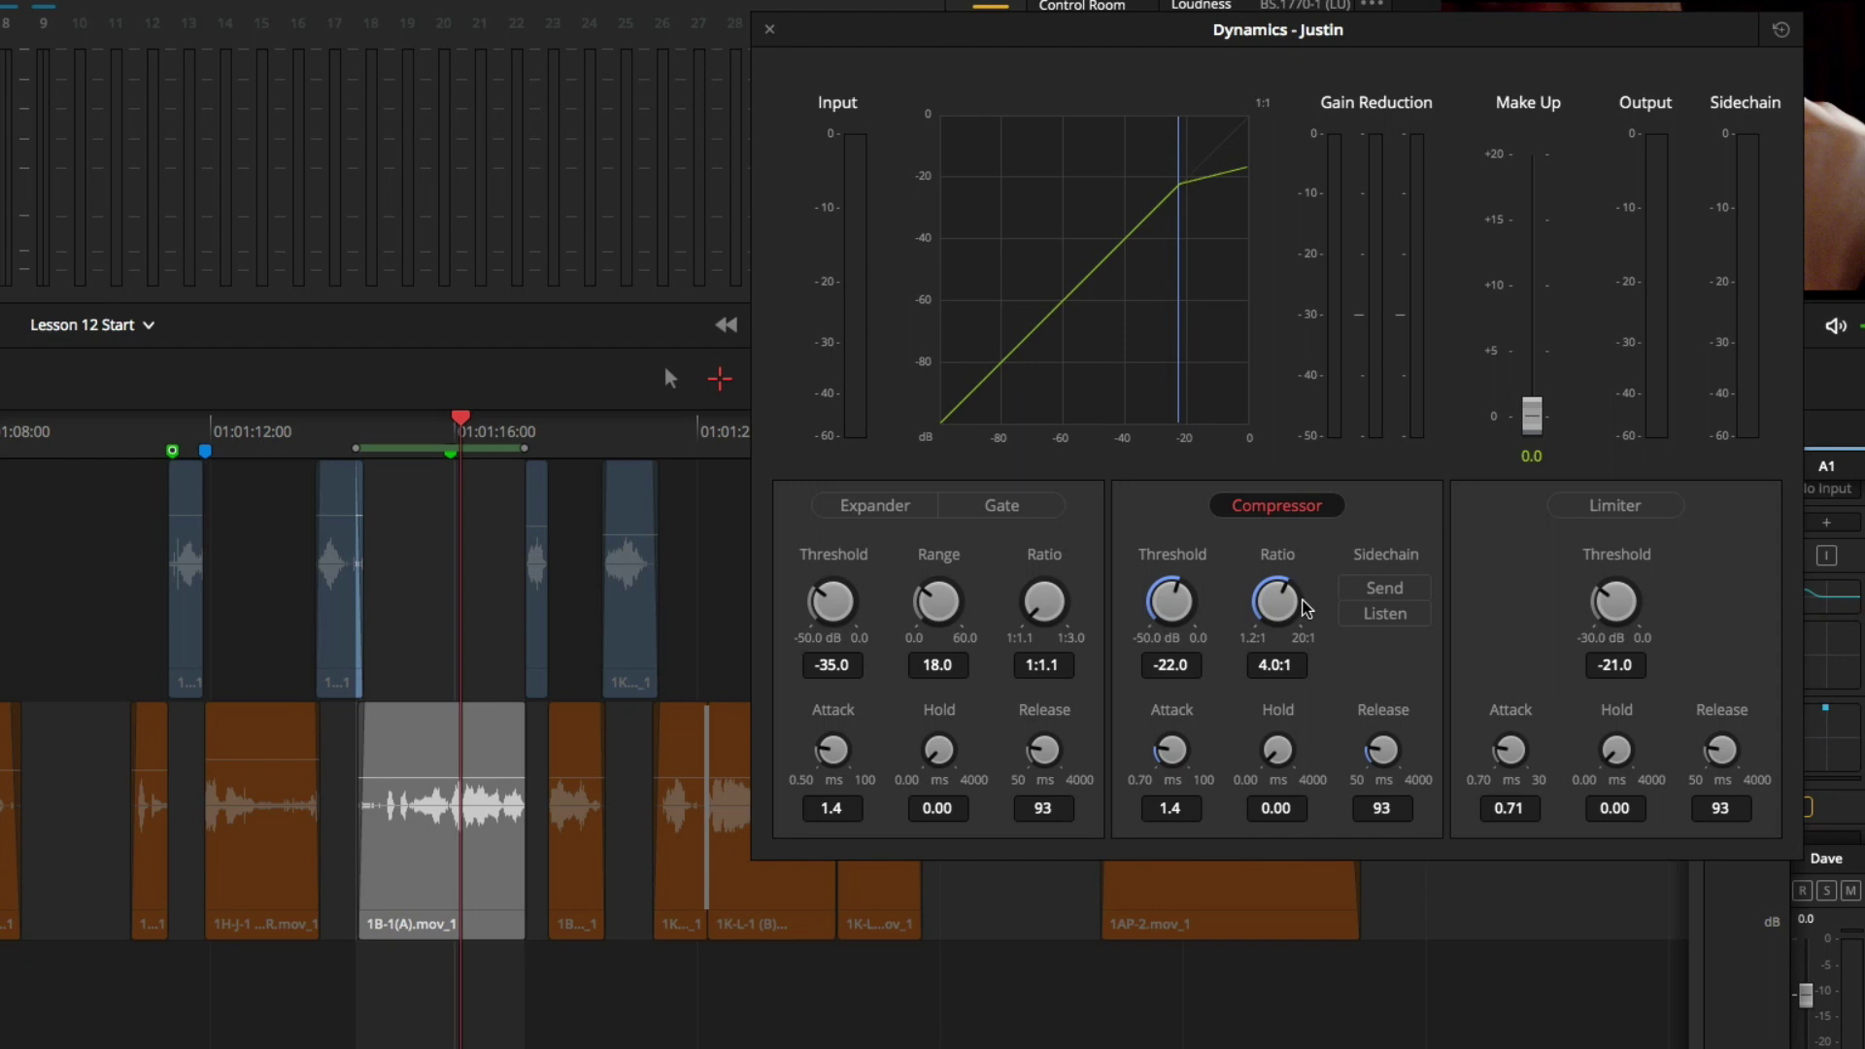
Raise the Justin compressor's Make Up fader to 3.0 dB while the clip loops.
key(space)
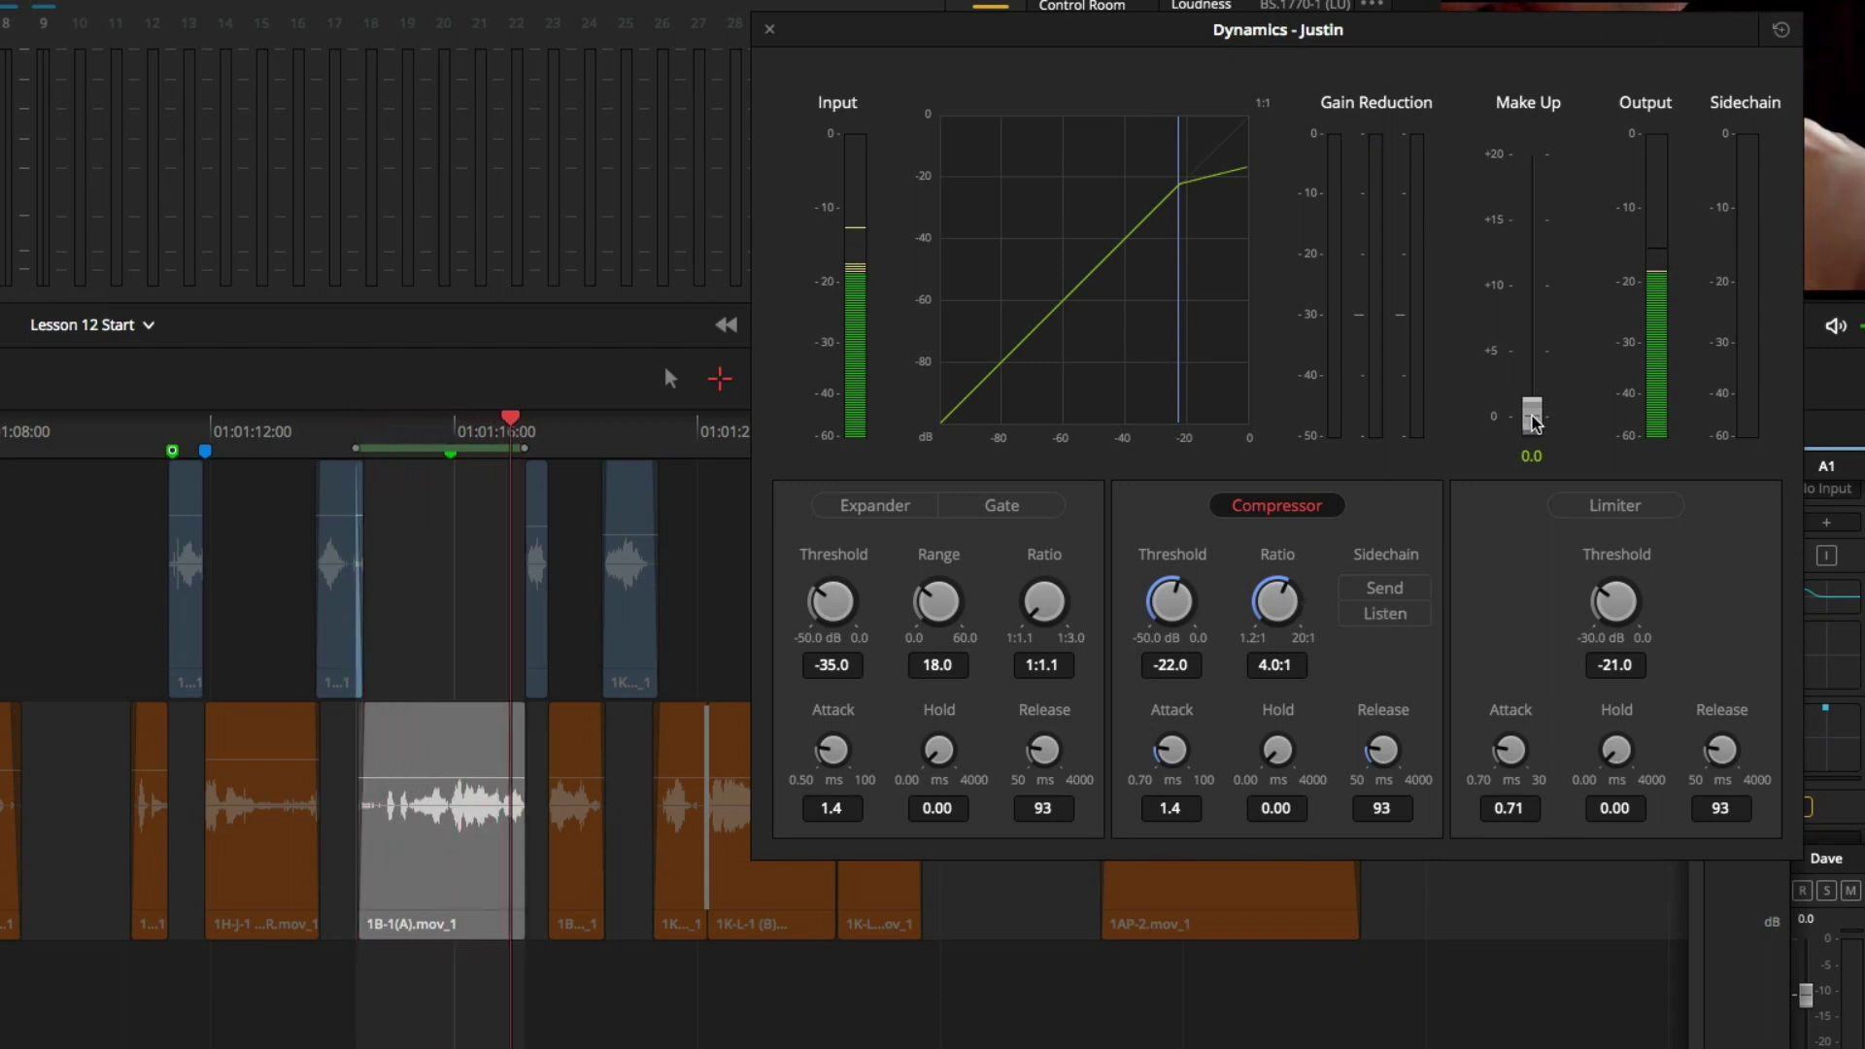
drag(1532, 425, 1535, 382)
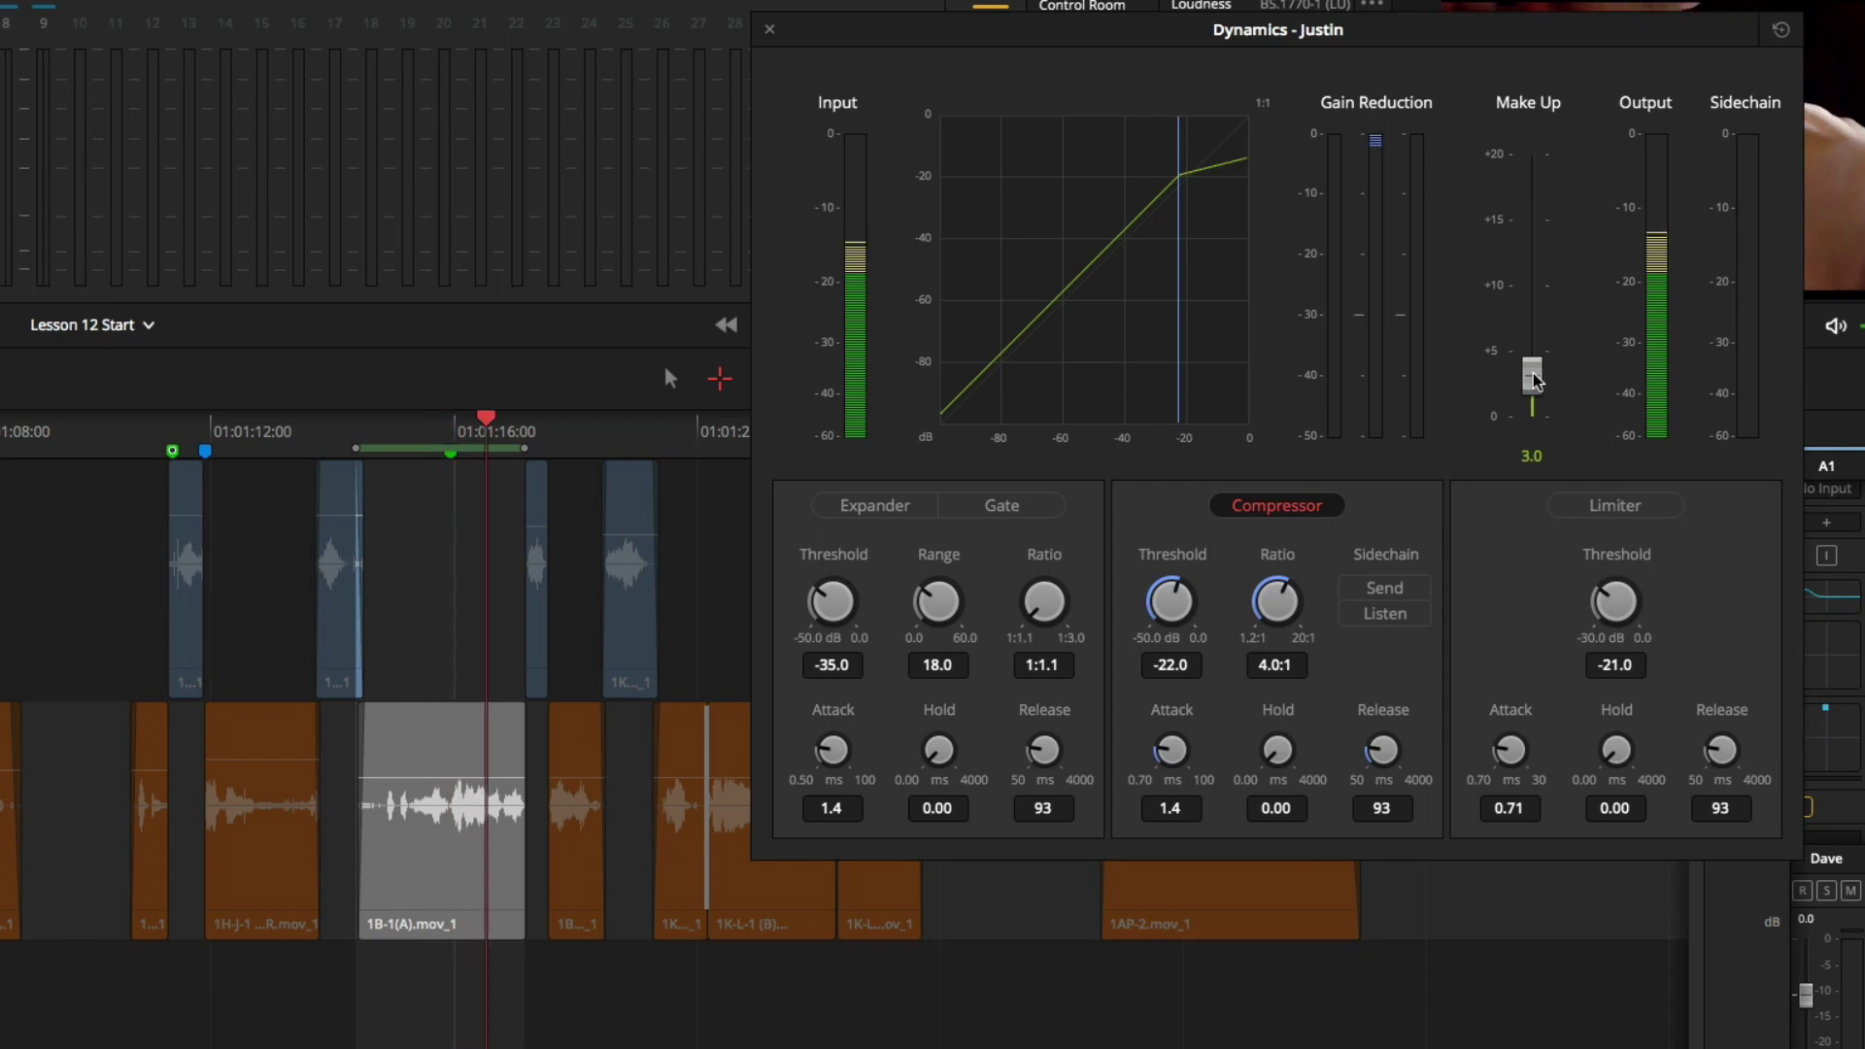
key(space)
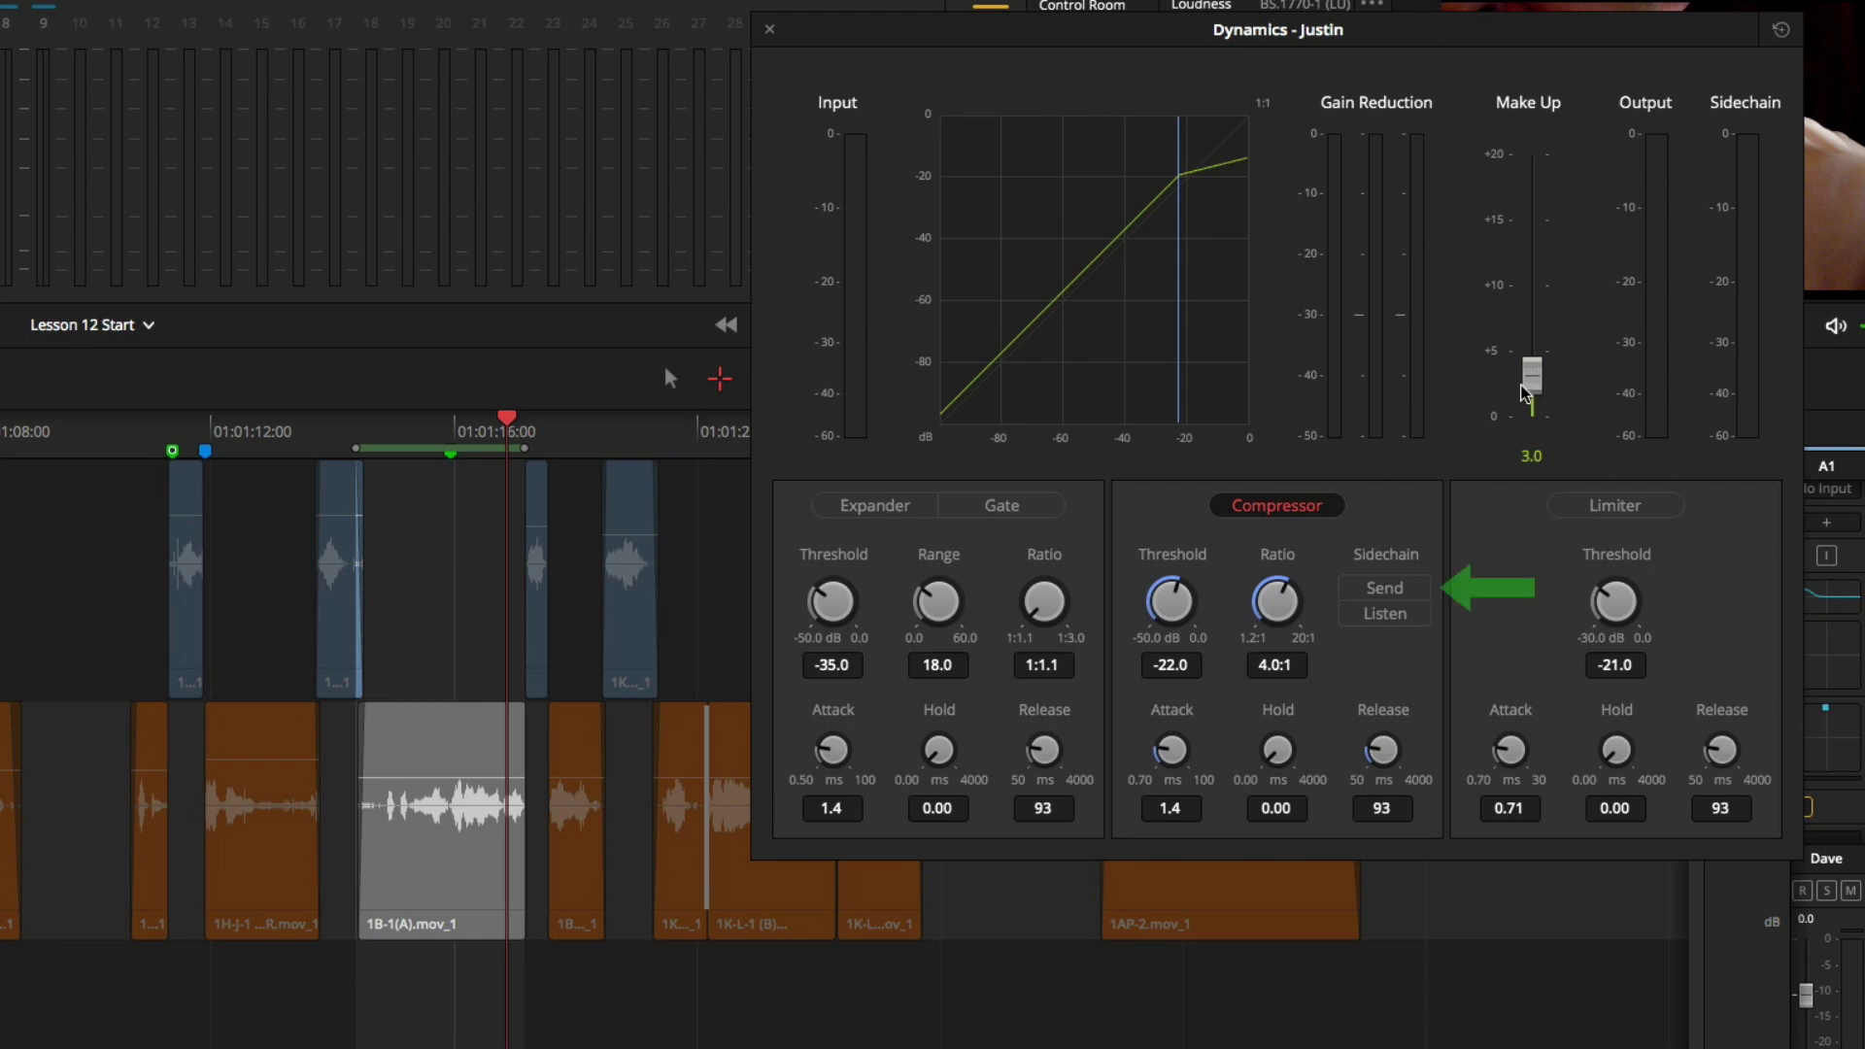
Turn on Sidechain Send for the Justin compressor, leaving the compressor enabled.
click(1412, 594)
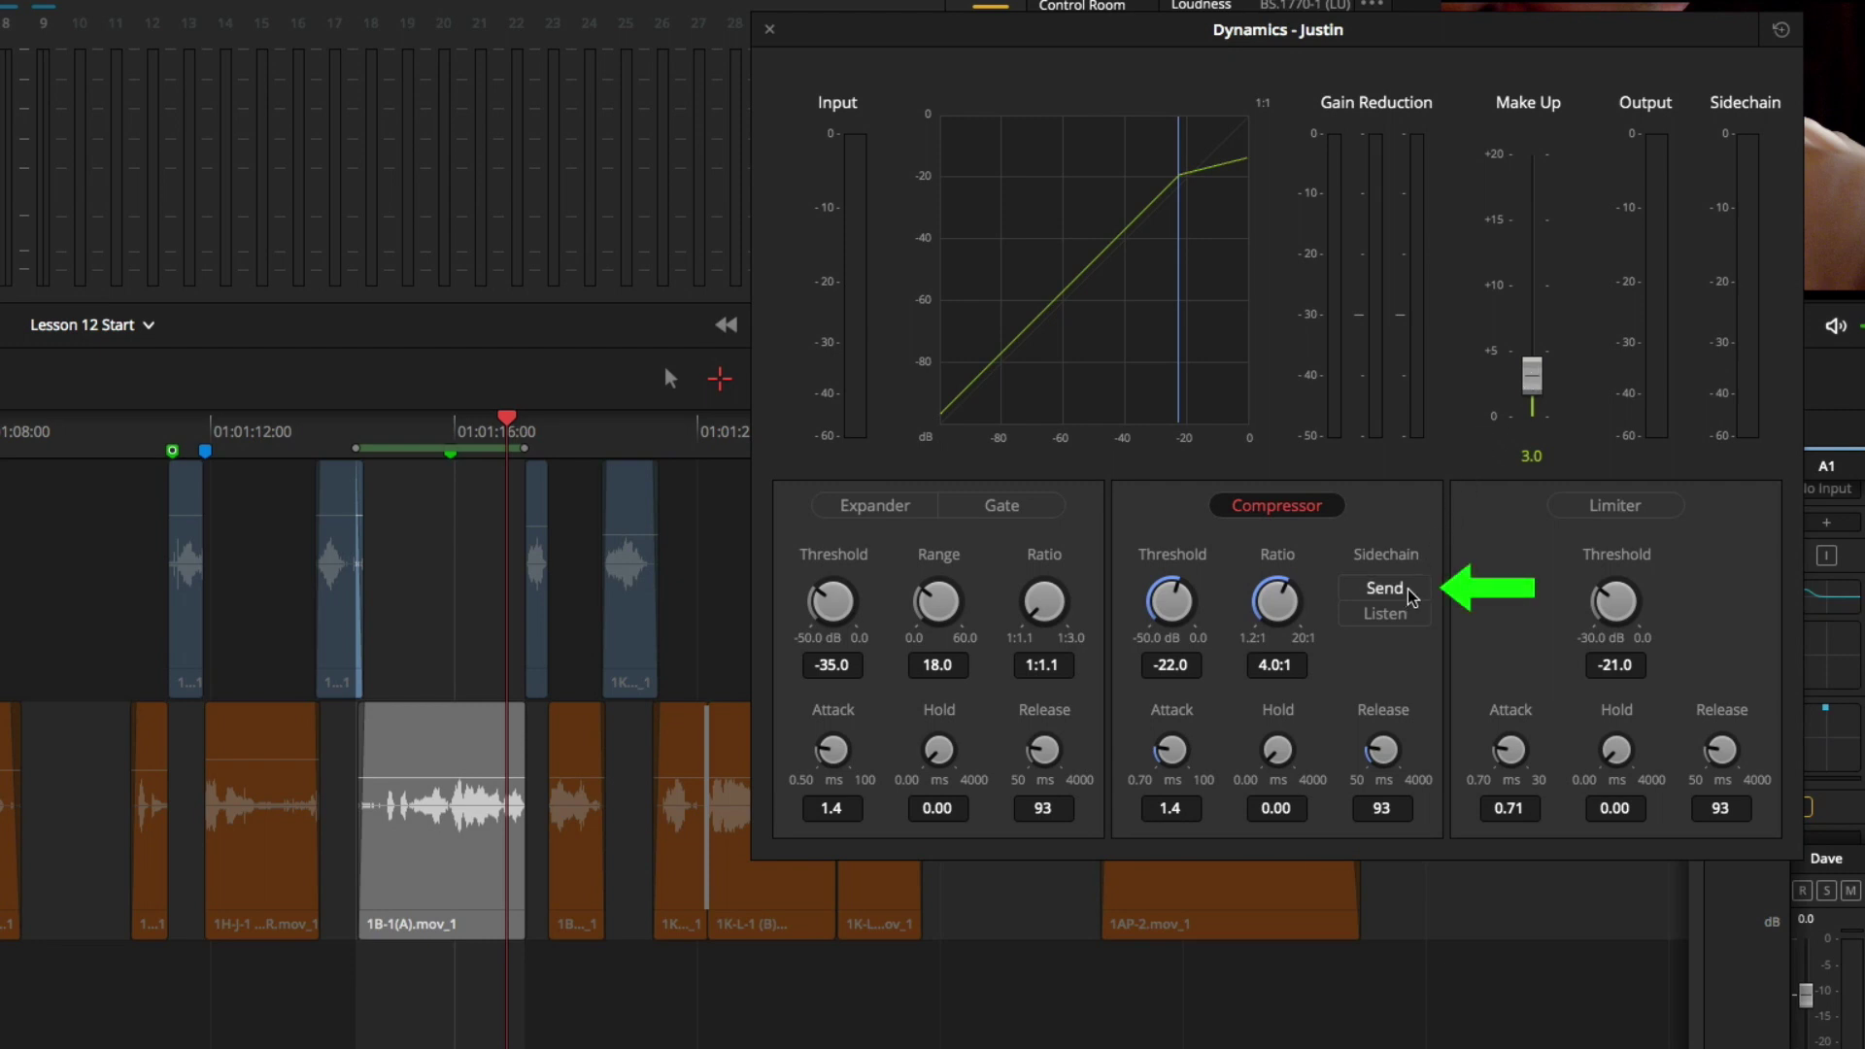
click(1411, 594)
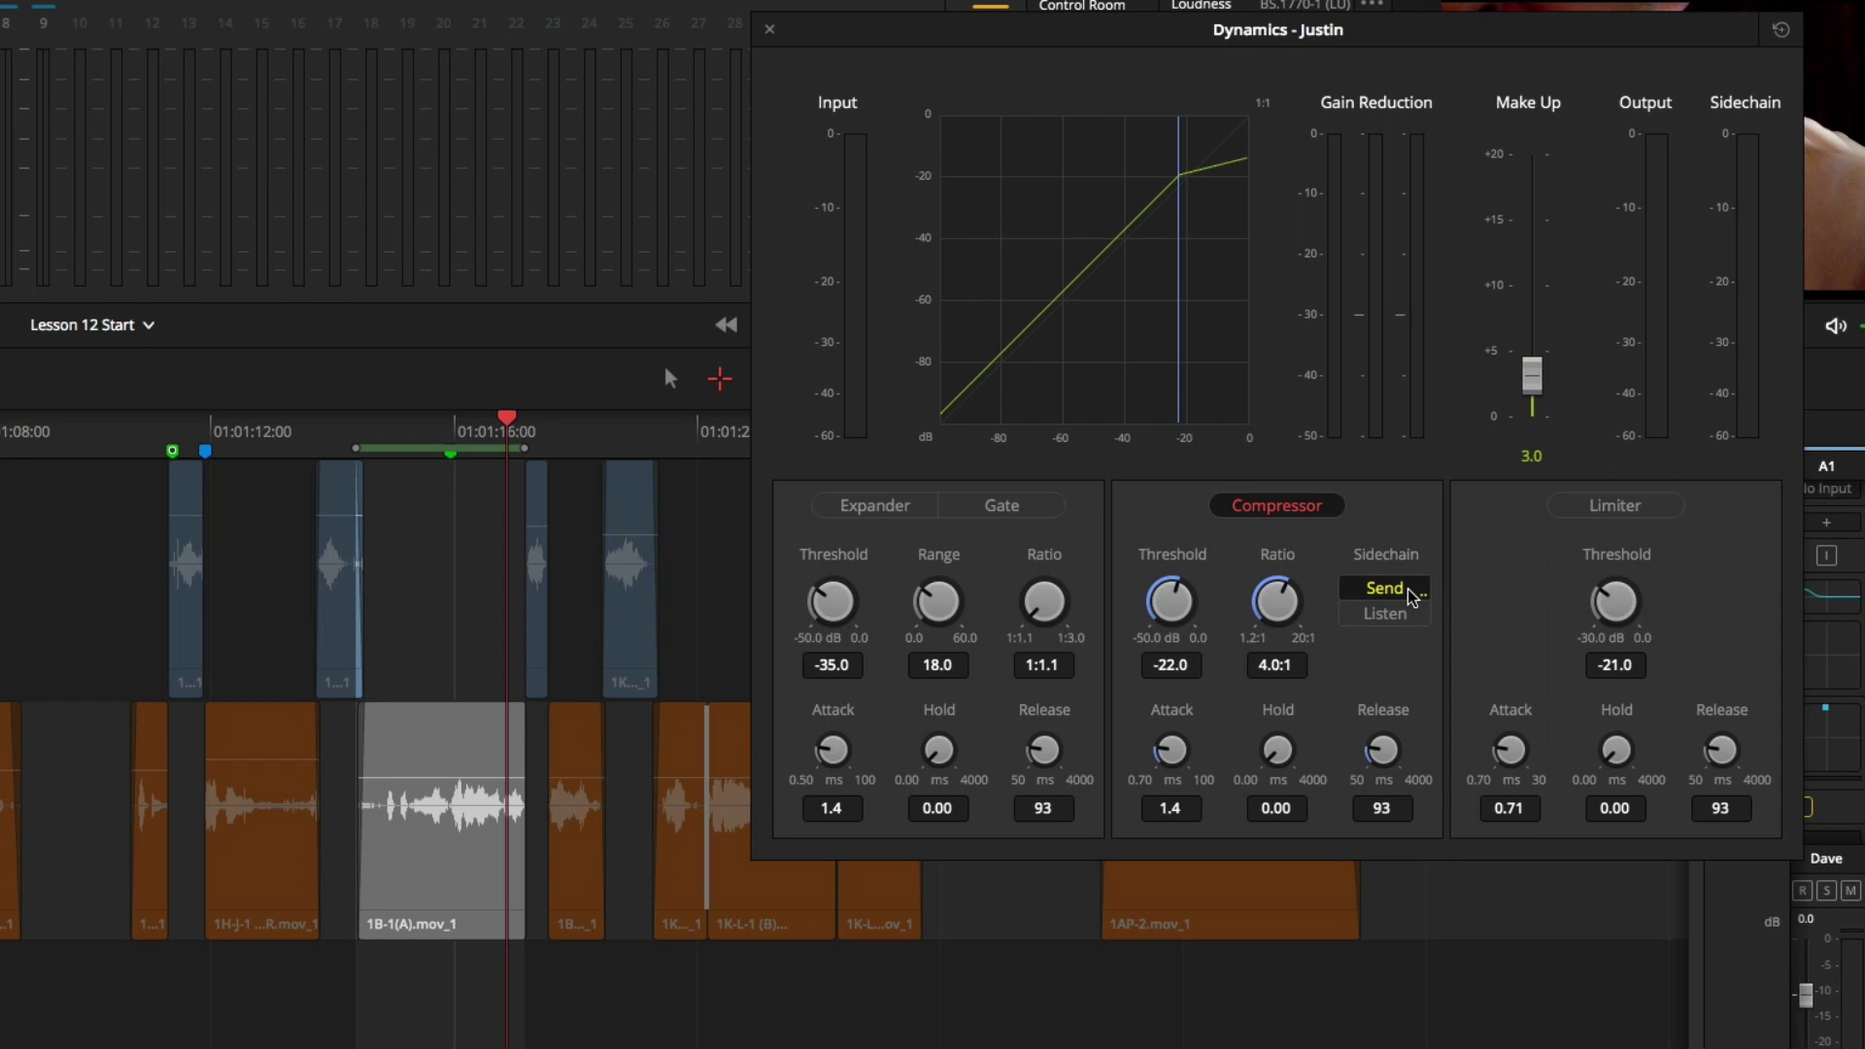
click(1338, 509)
click(1406, 589)
click(1407, 592)
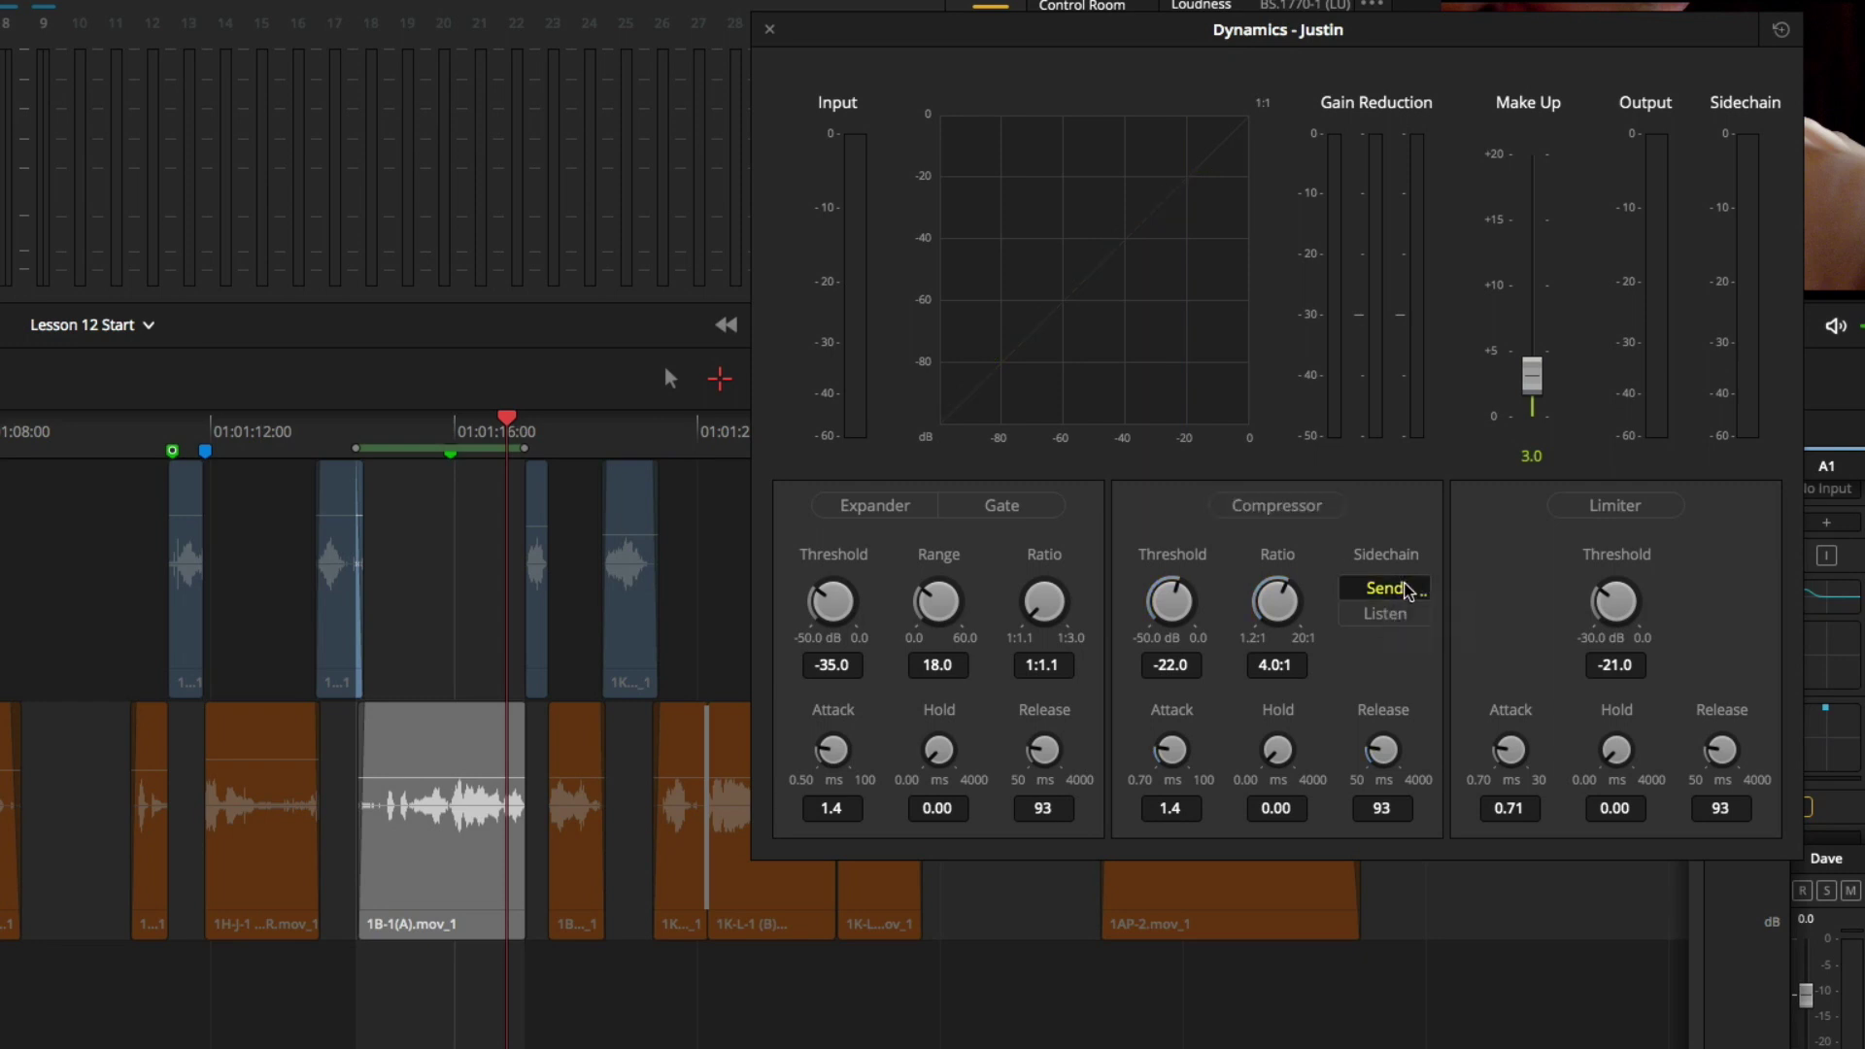
click(1316, 510)
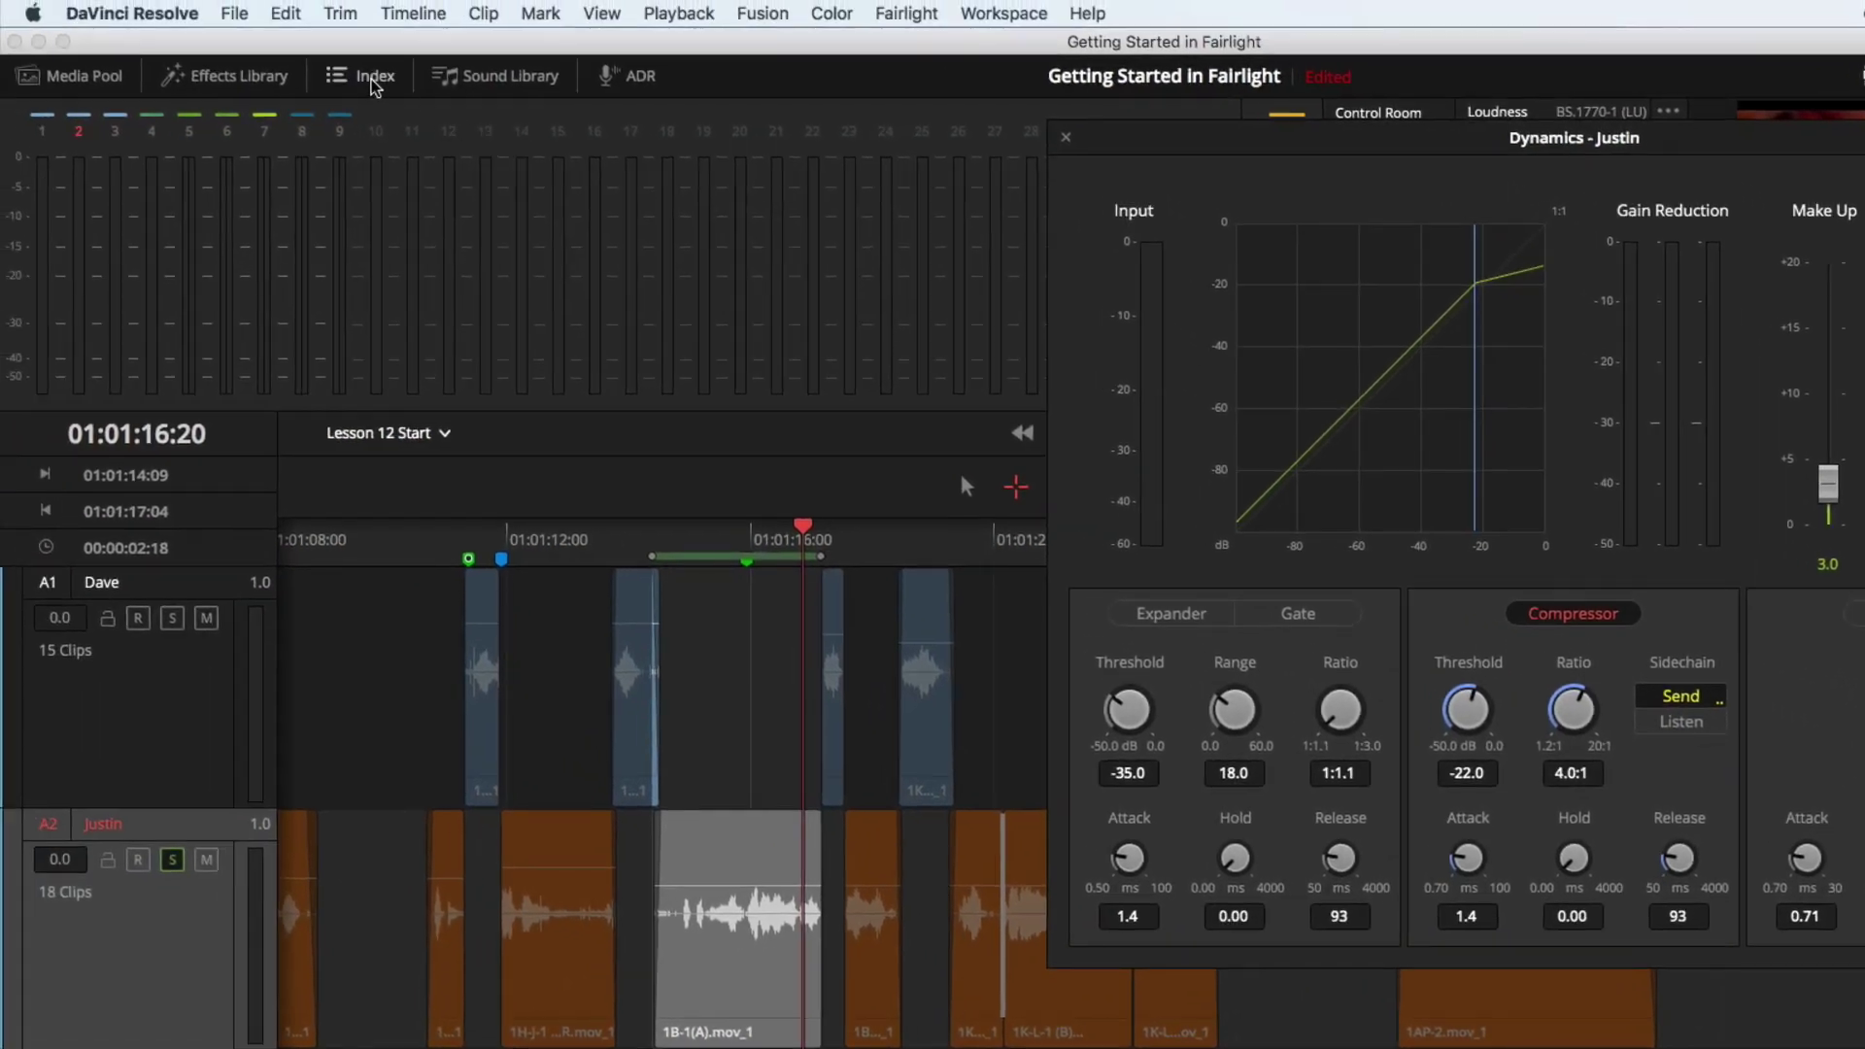
Enable the A8 Music track's visibility in the Index Tracks list.
click(372, 86)
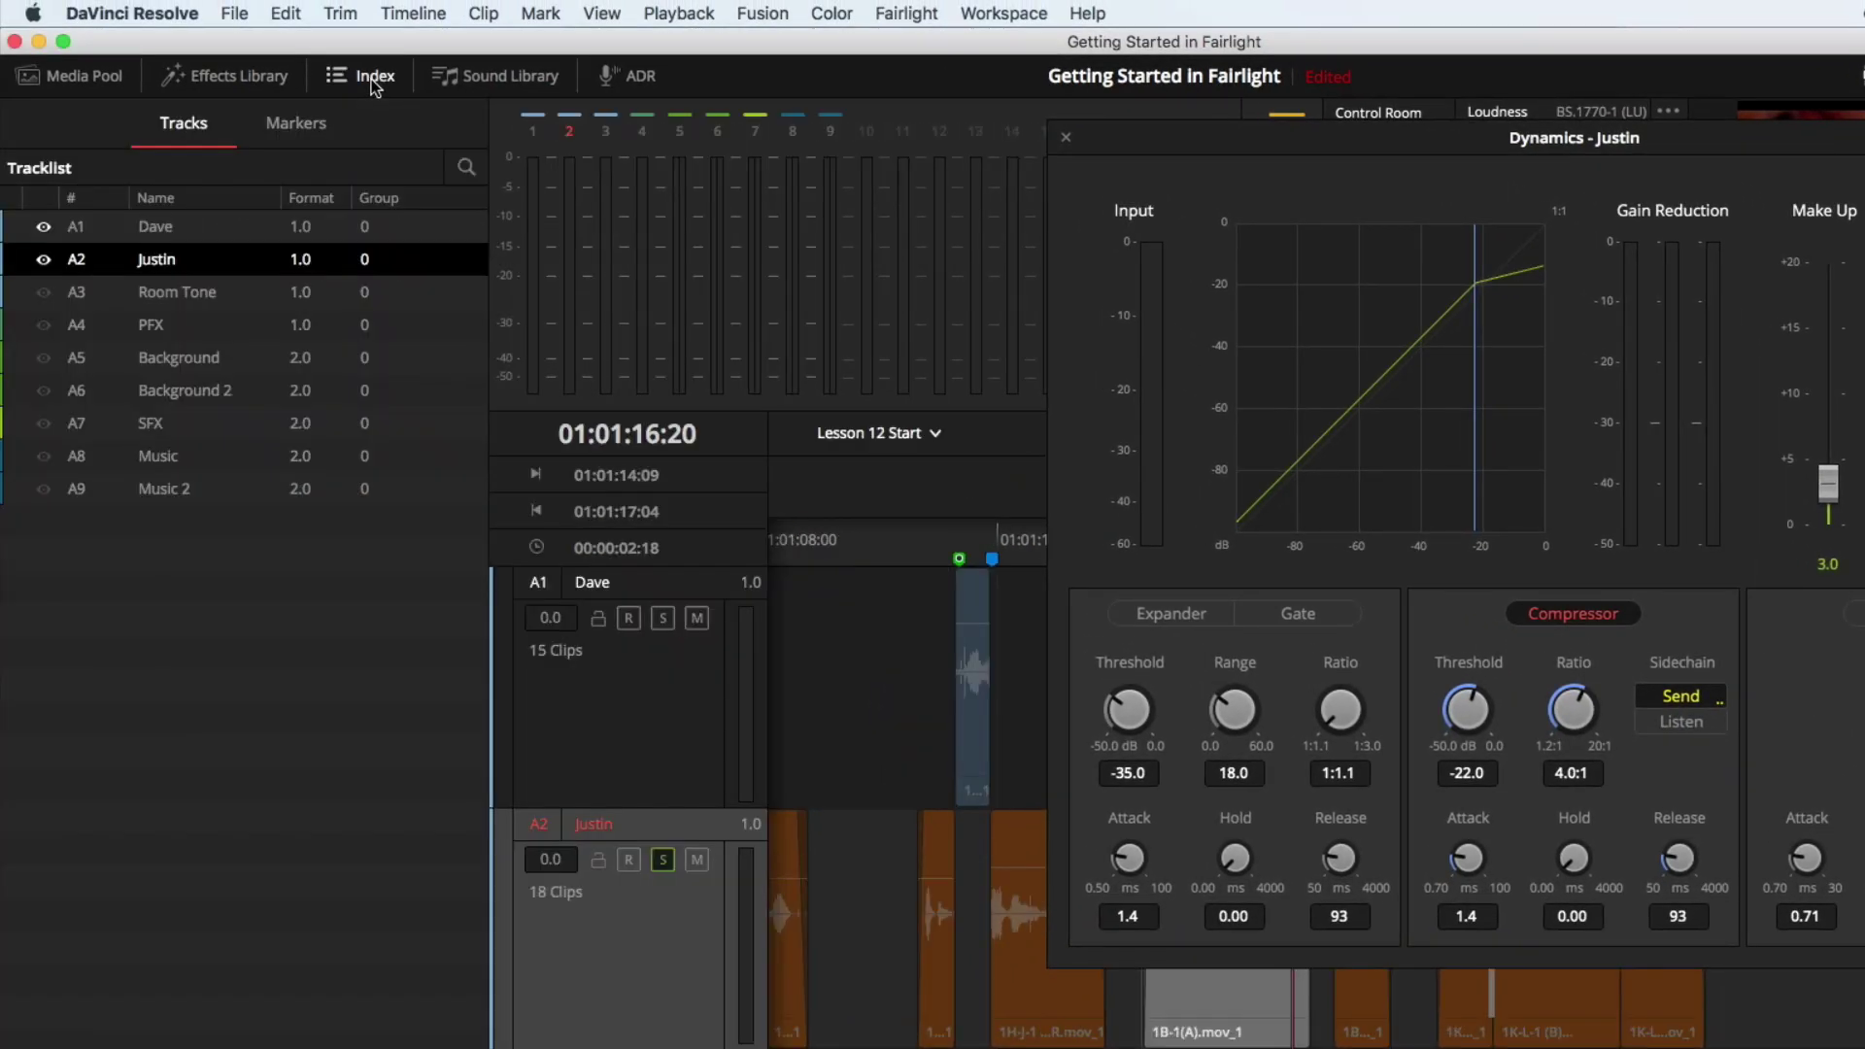
click(44, 457)
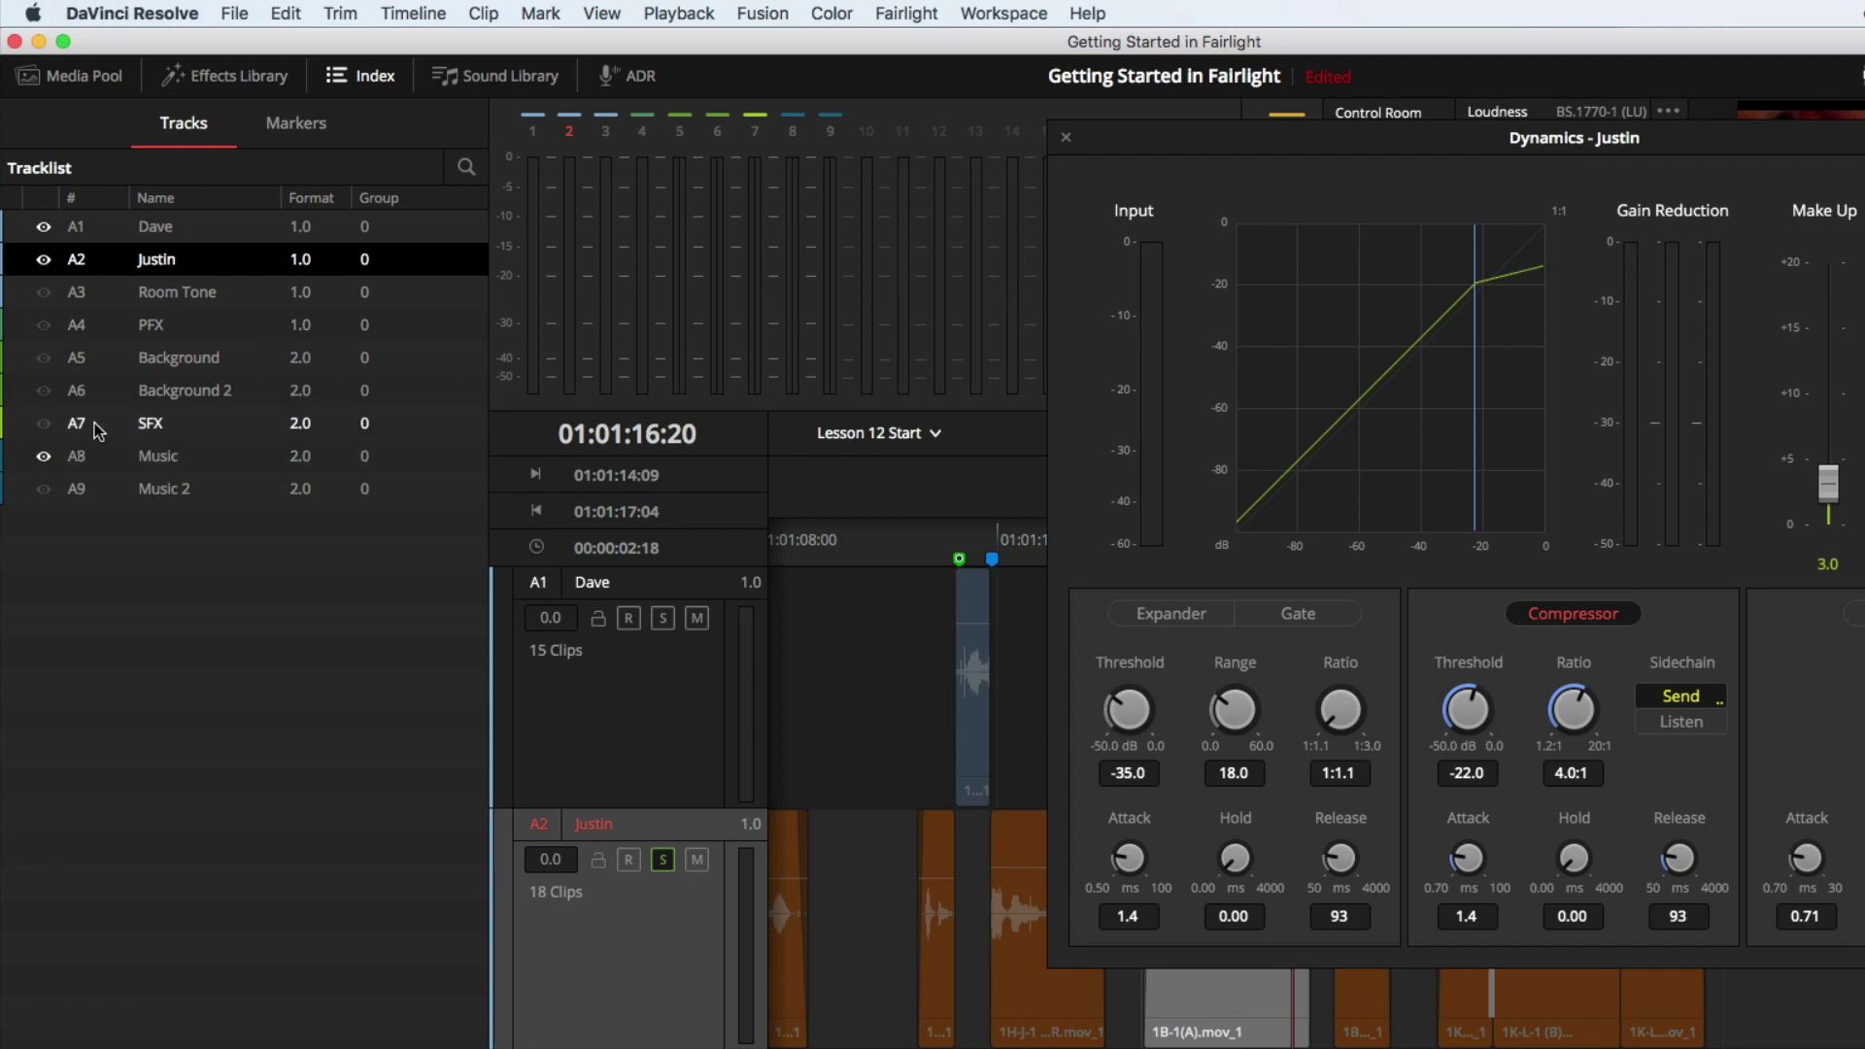
click(358, 78)
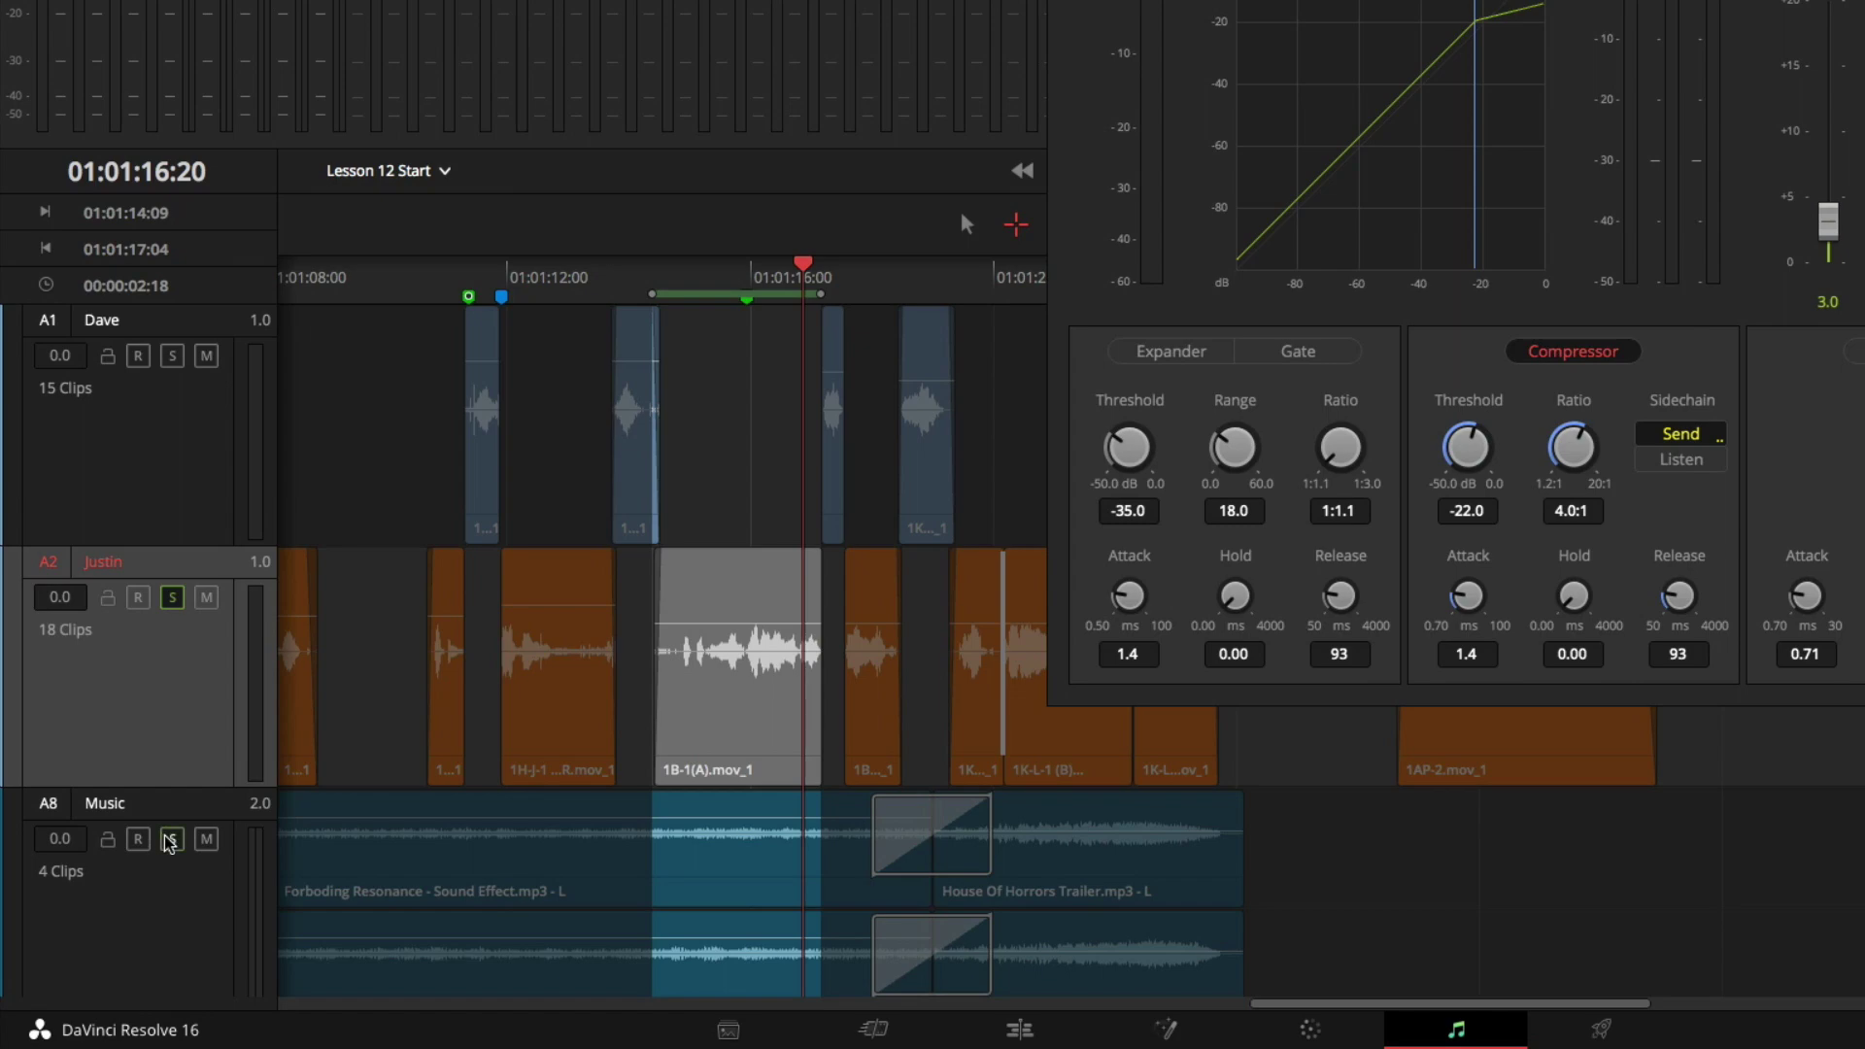
Clear the in/out range, close the Dynamics - Justin window, and scroll the Mixer to A8 Music.
key(alt+x)
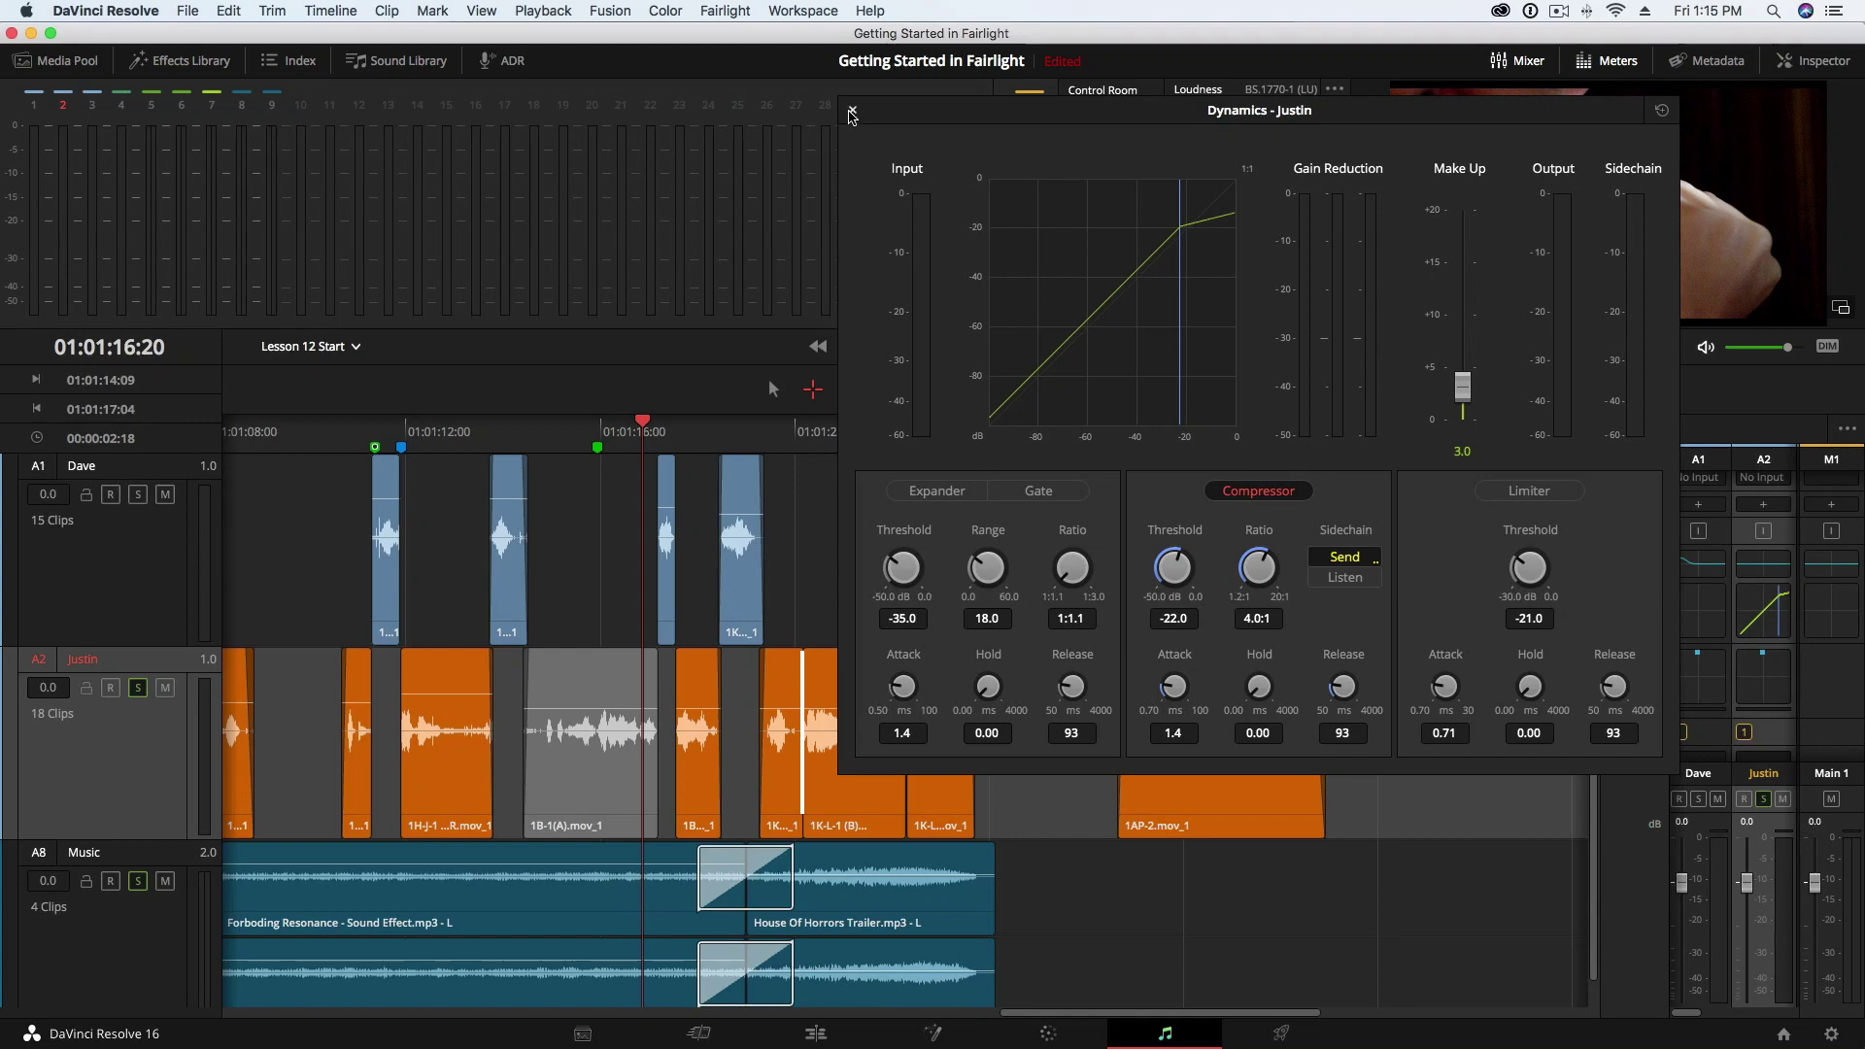
click(853, 110)
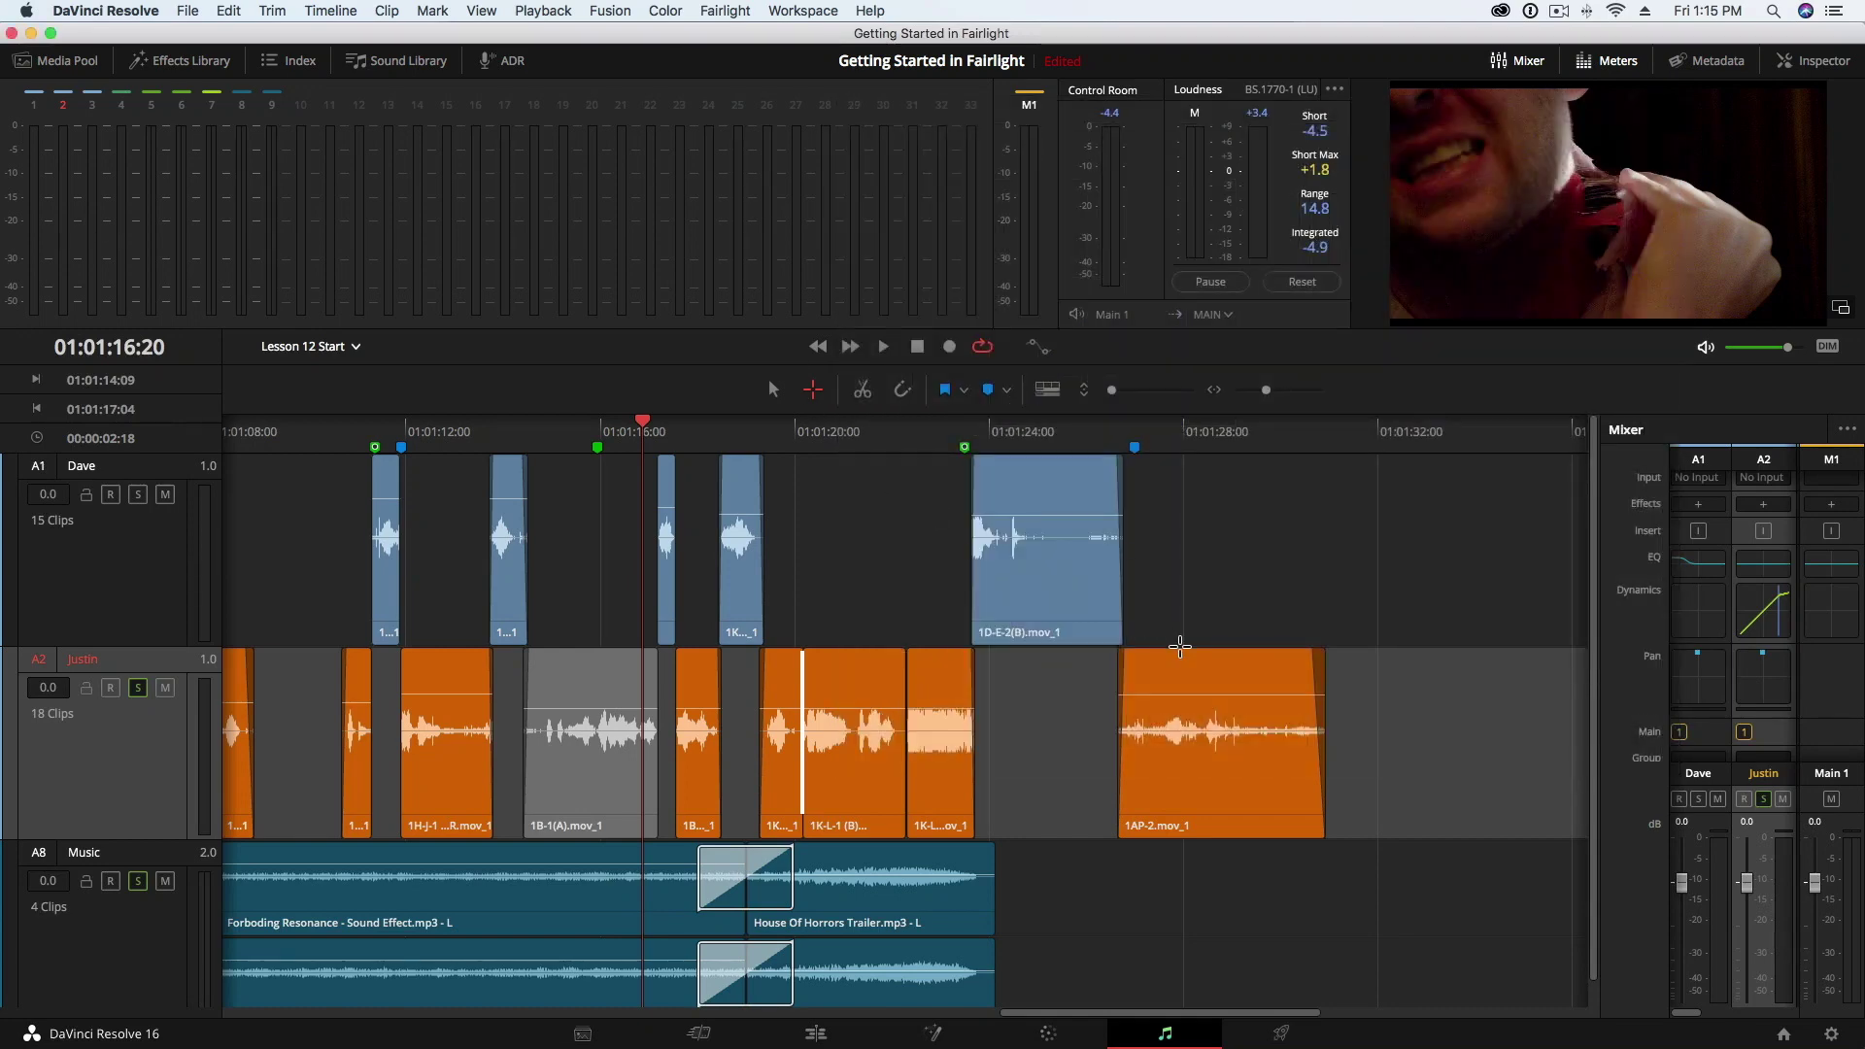
scroll(1709, 699, right, 10)
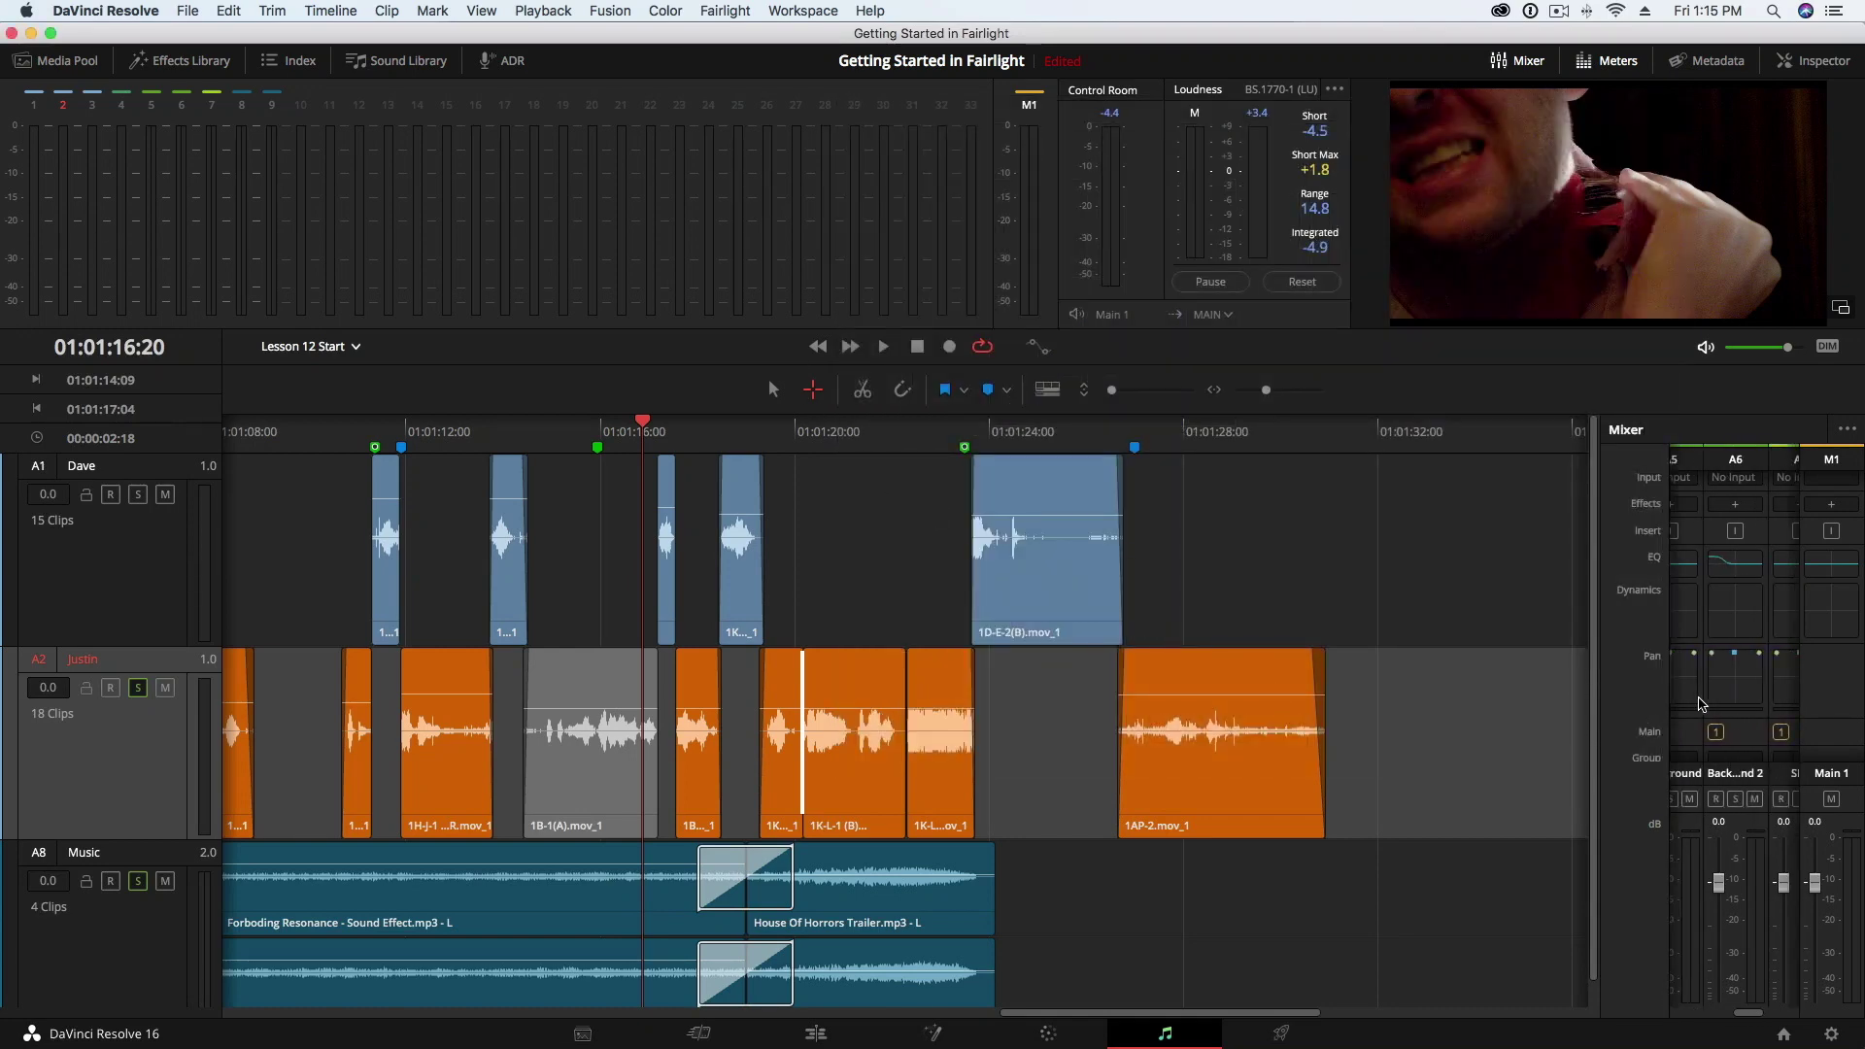
Open A8 Music's Dynamics, enable its compressor, and switch on Sidechain Listen.
double_click(1731, 636)
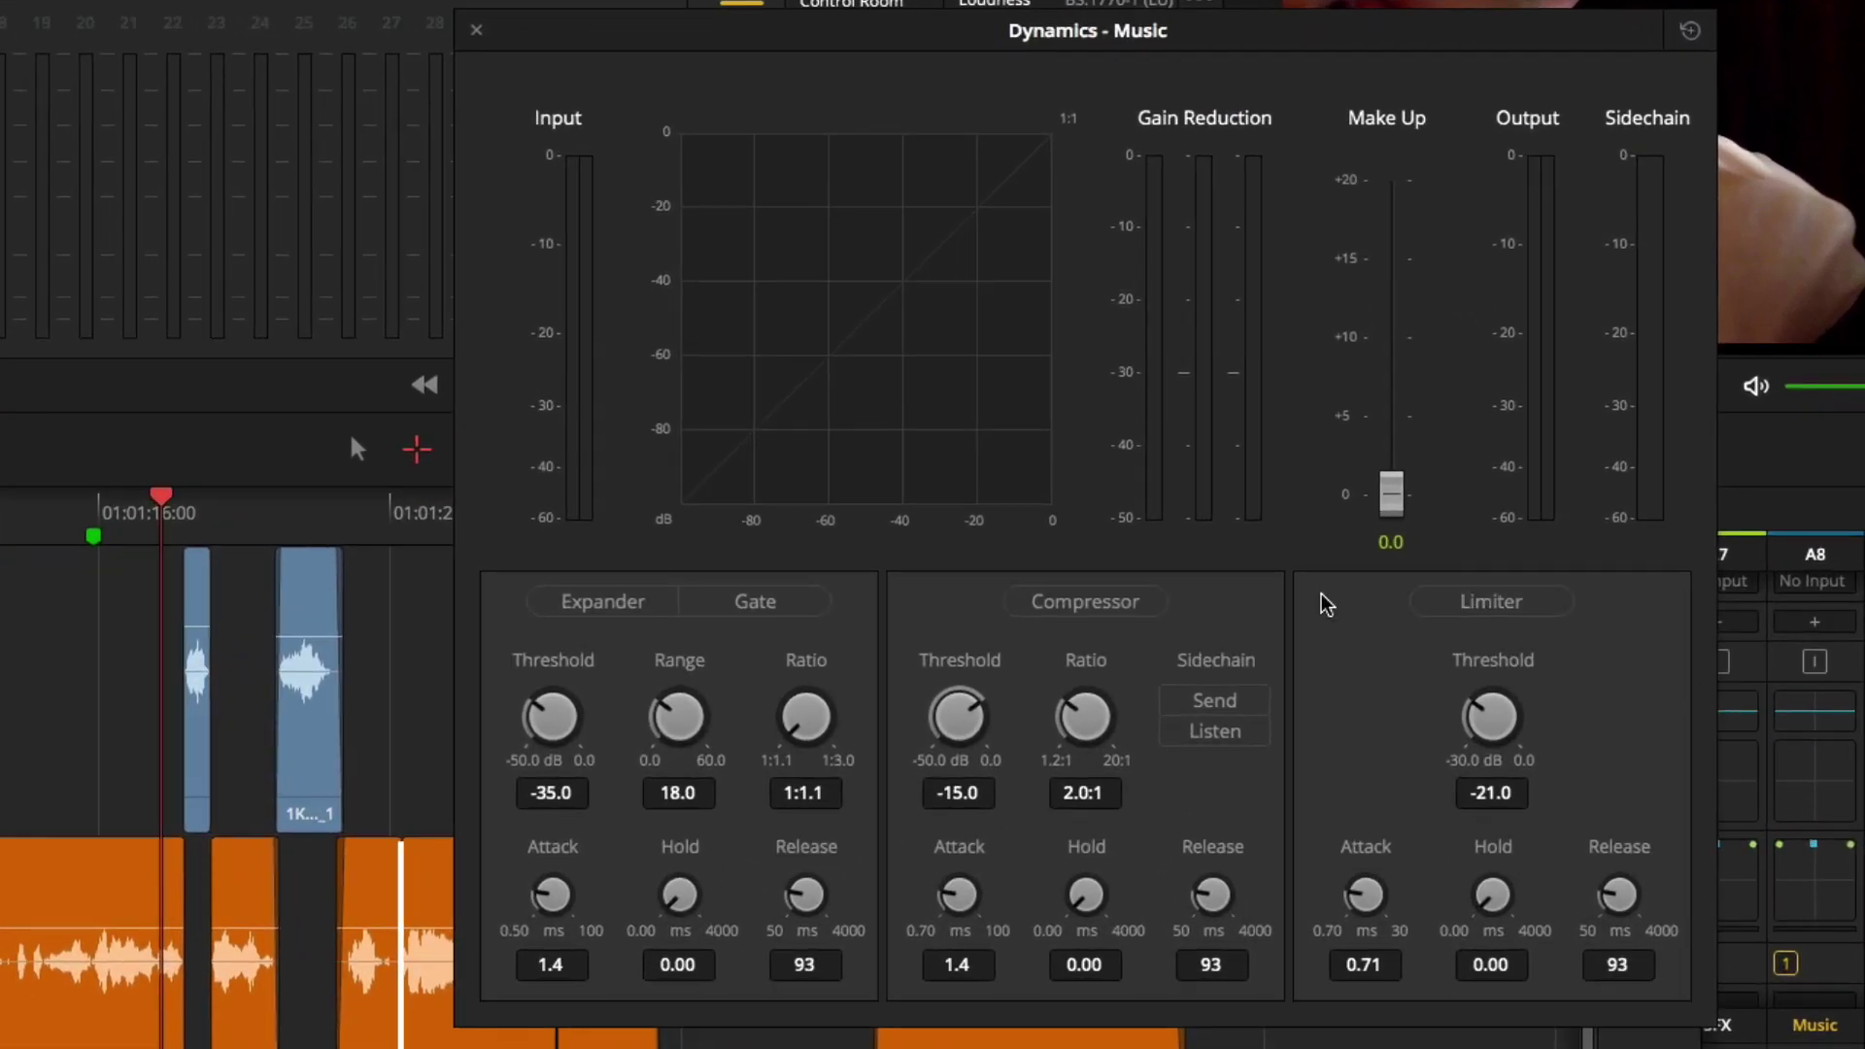
click(1129, 602)
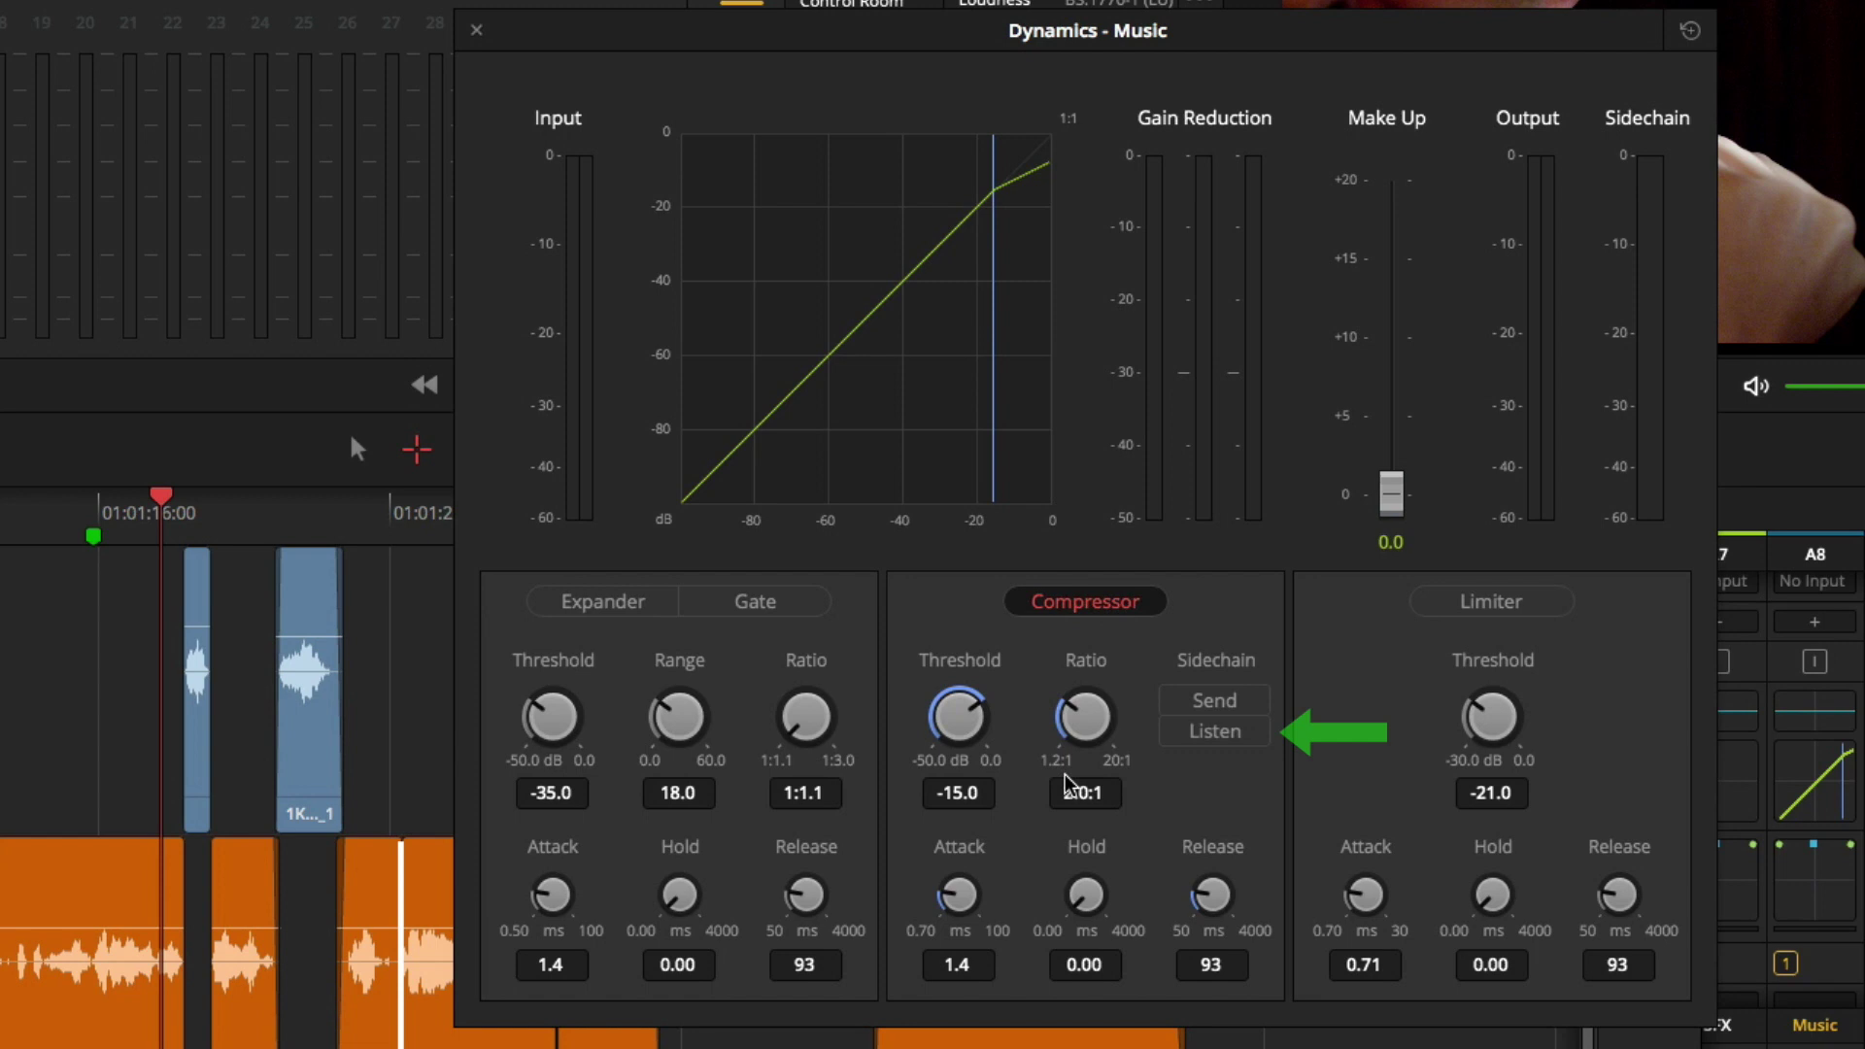
click(1241, 742)
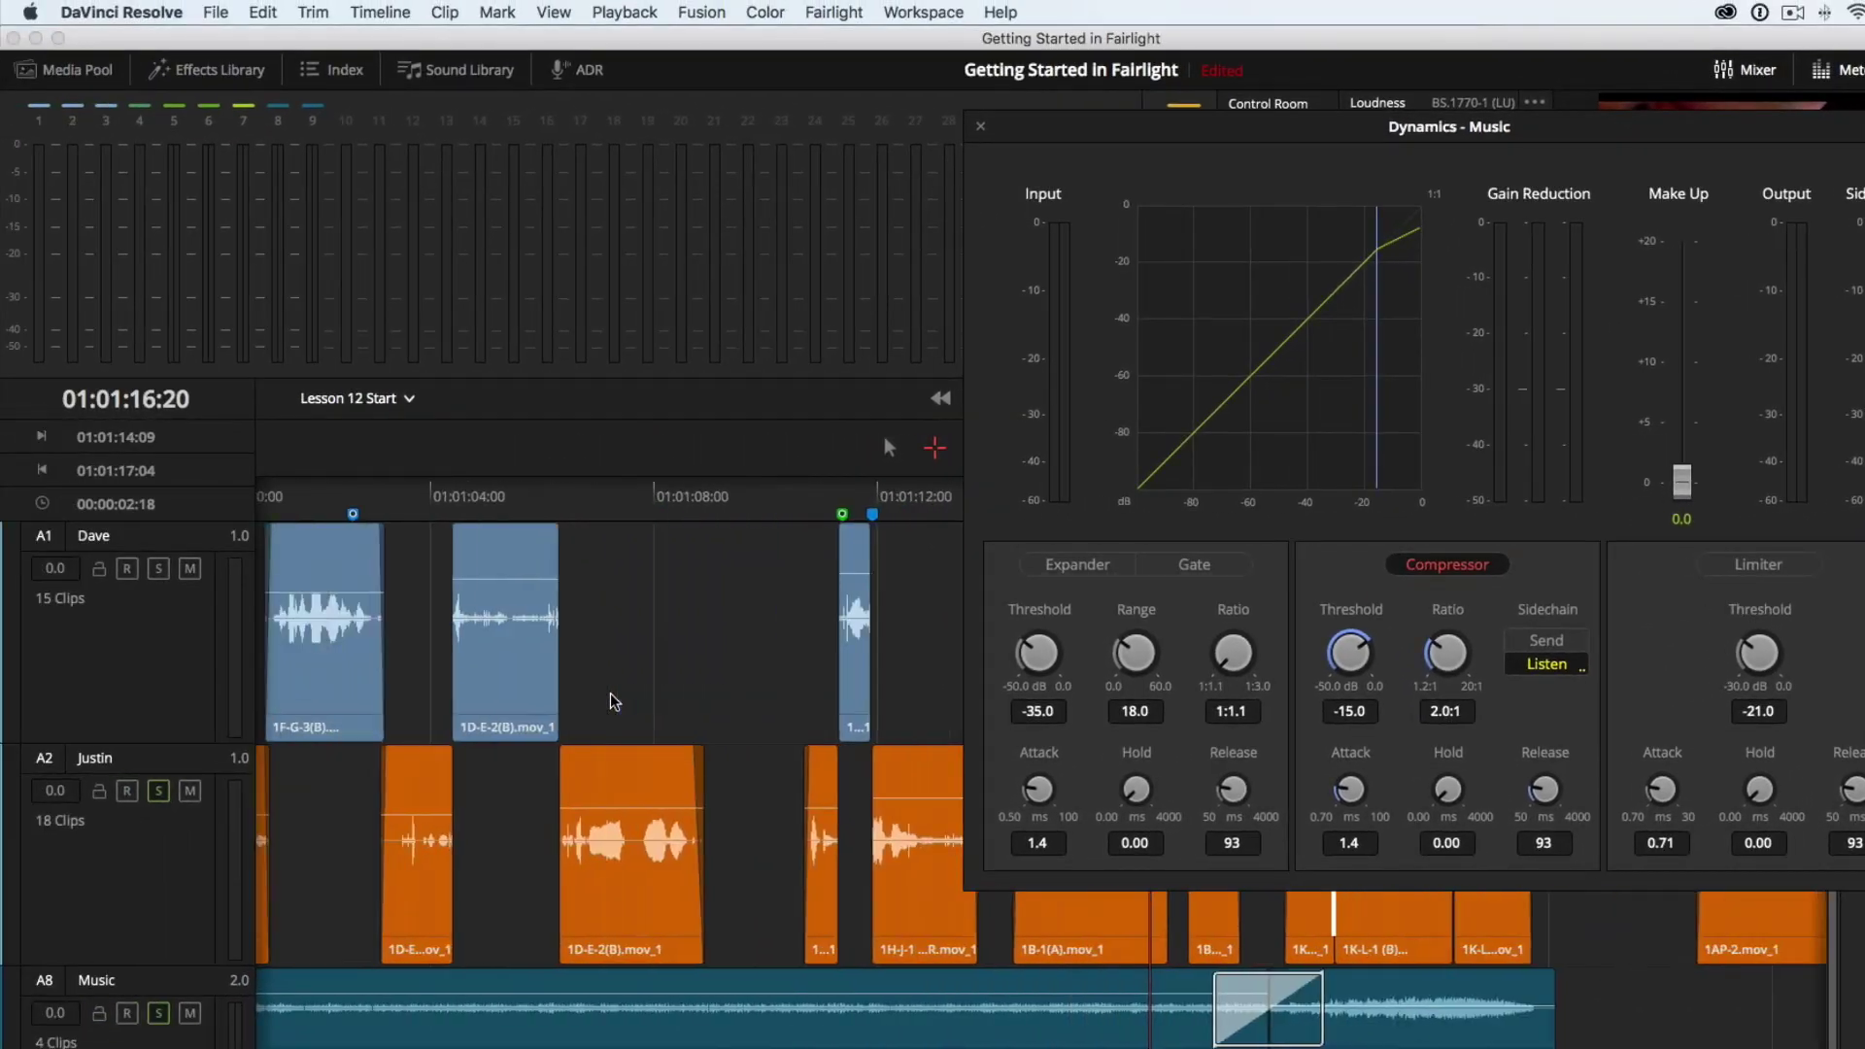
Scrub back to about 01:00:52 and set the Music compressor to -30.2 dB, 10.0:1.
scroll(612, 699, left, 10)
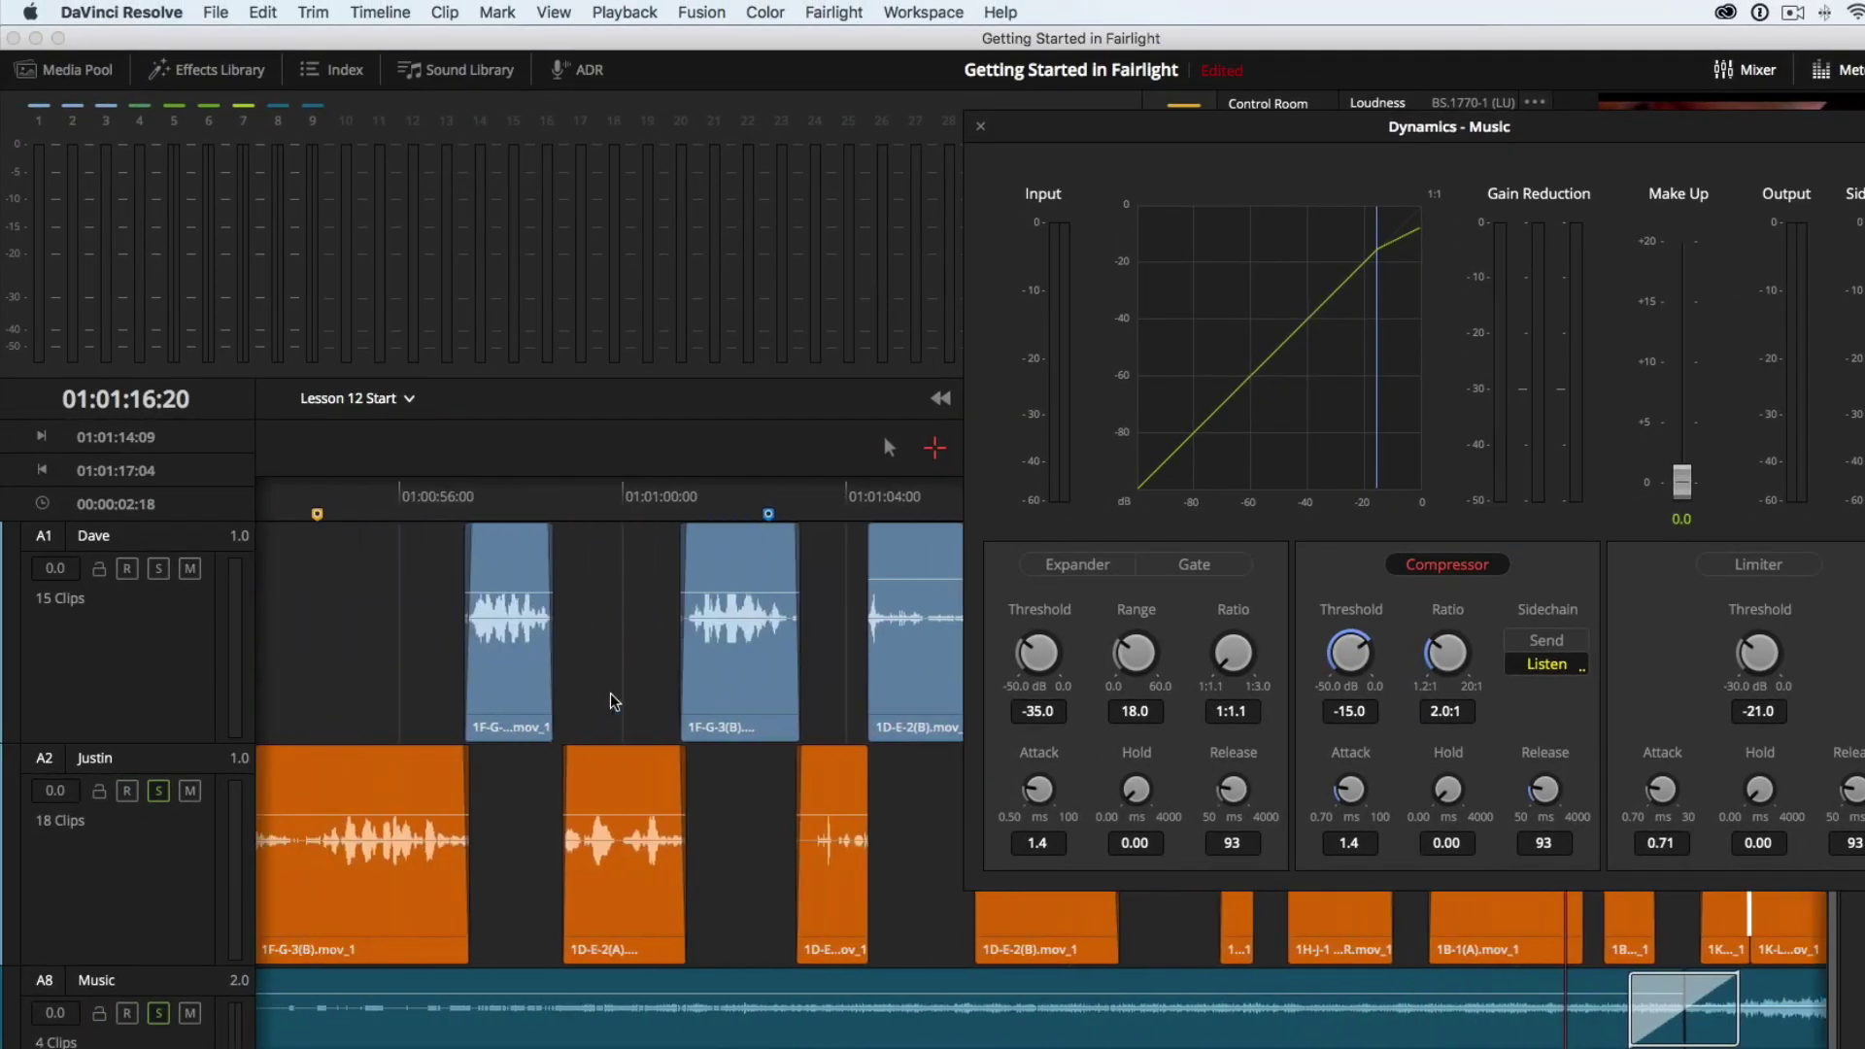
scroll(612, 699, left, 5)
scroll(612, 699, down, 1)
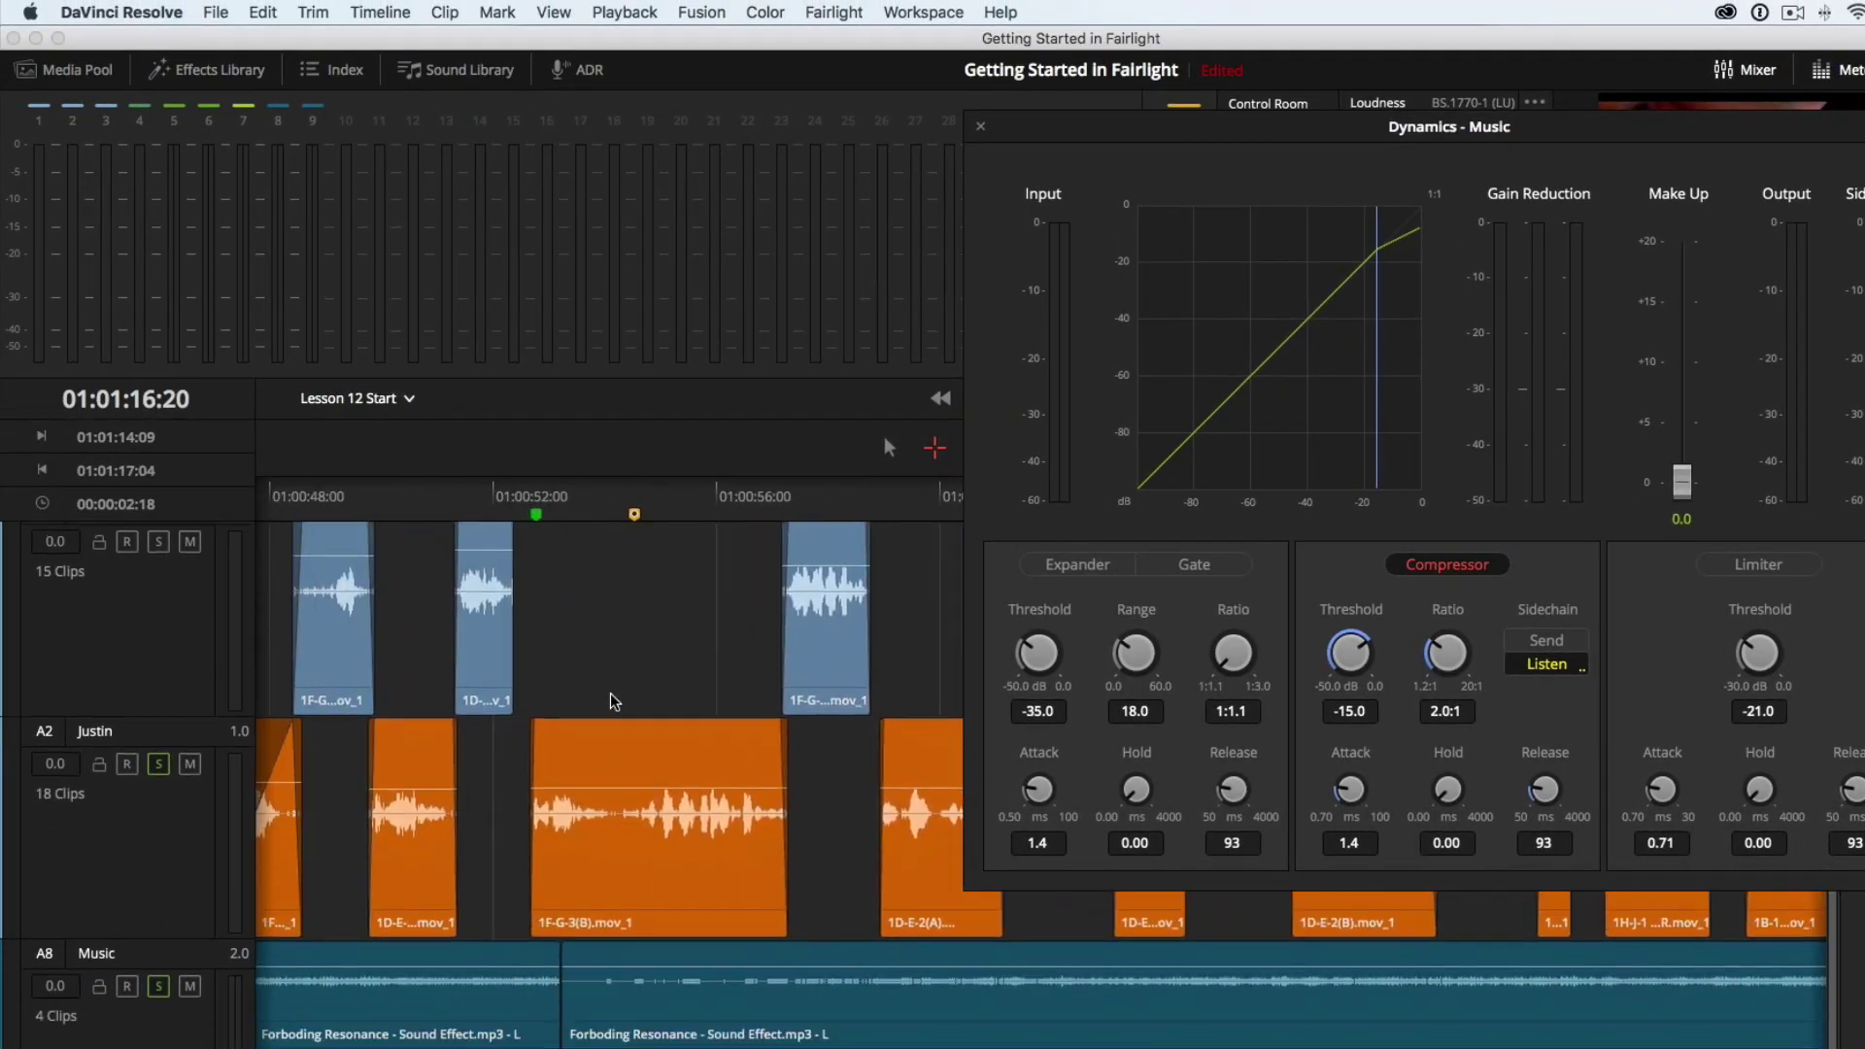
drag(505, 500, 502, 499)
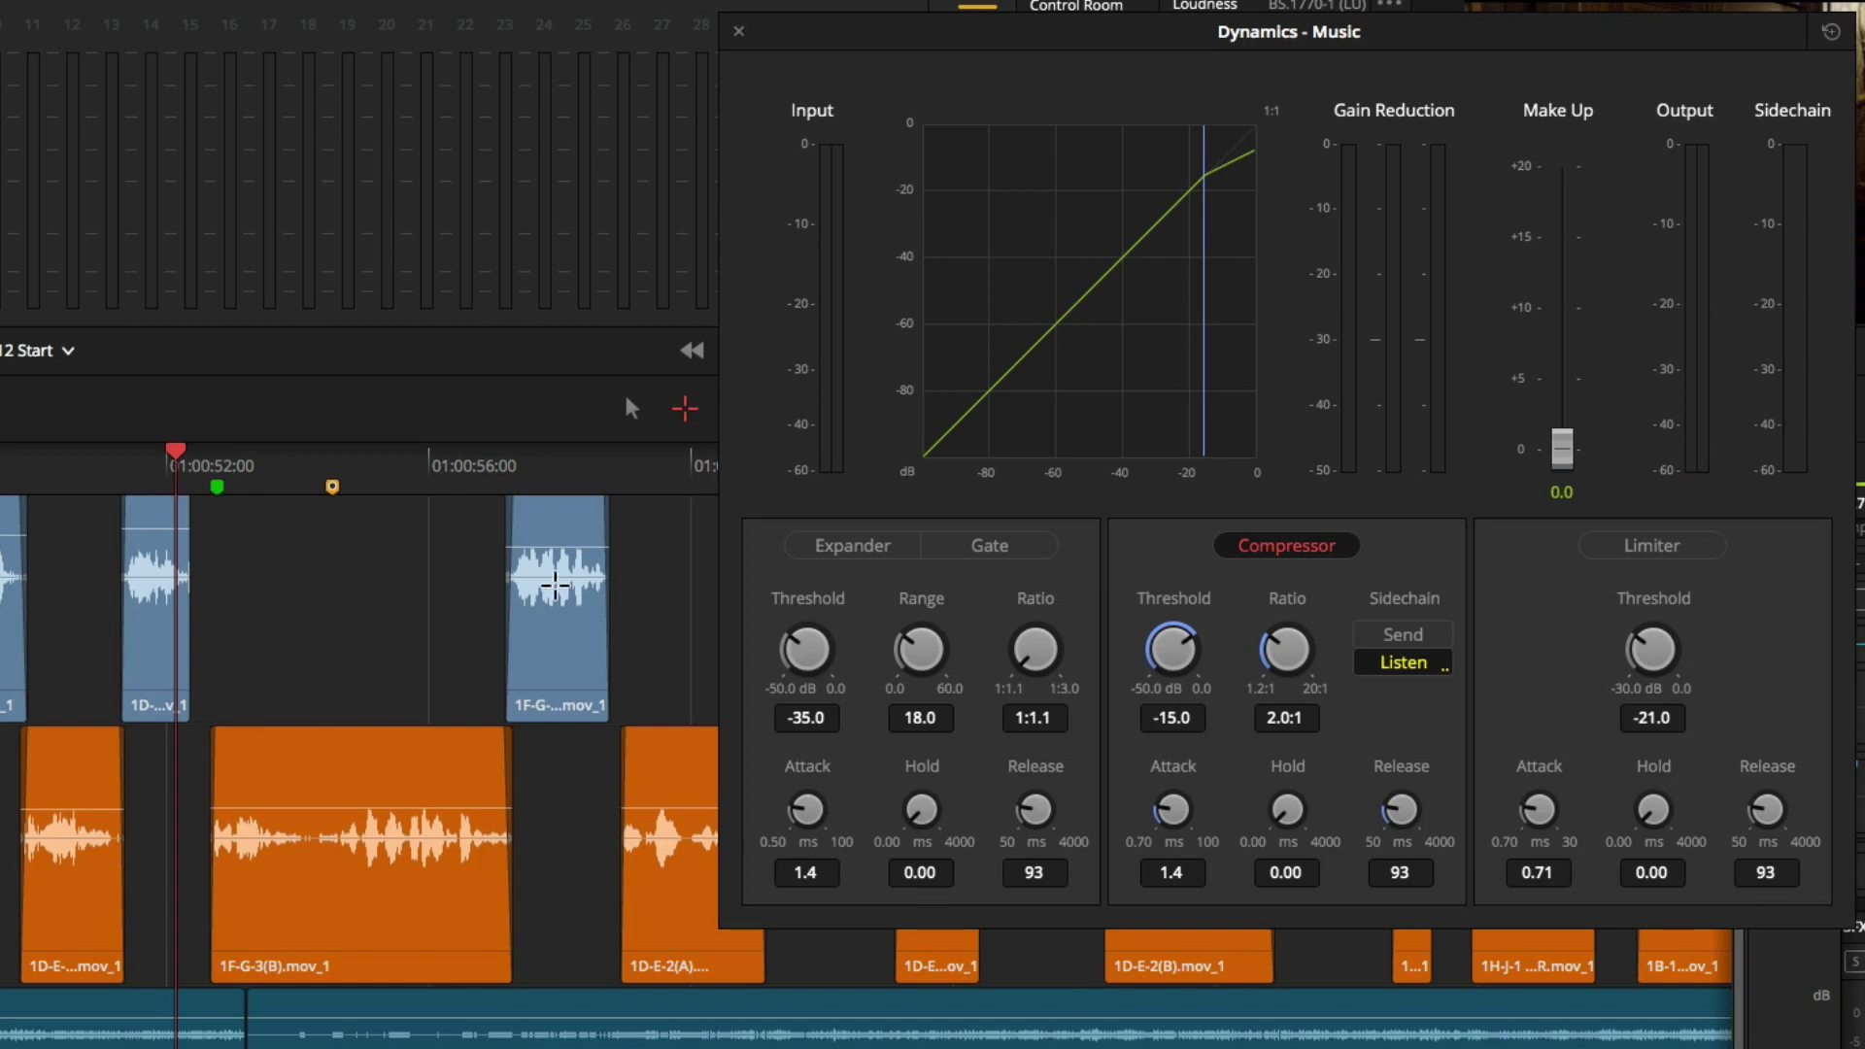
drag(1190, 659, 1009, 689)
drag(1264, 652, 1348, 645)
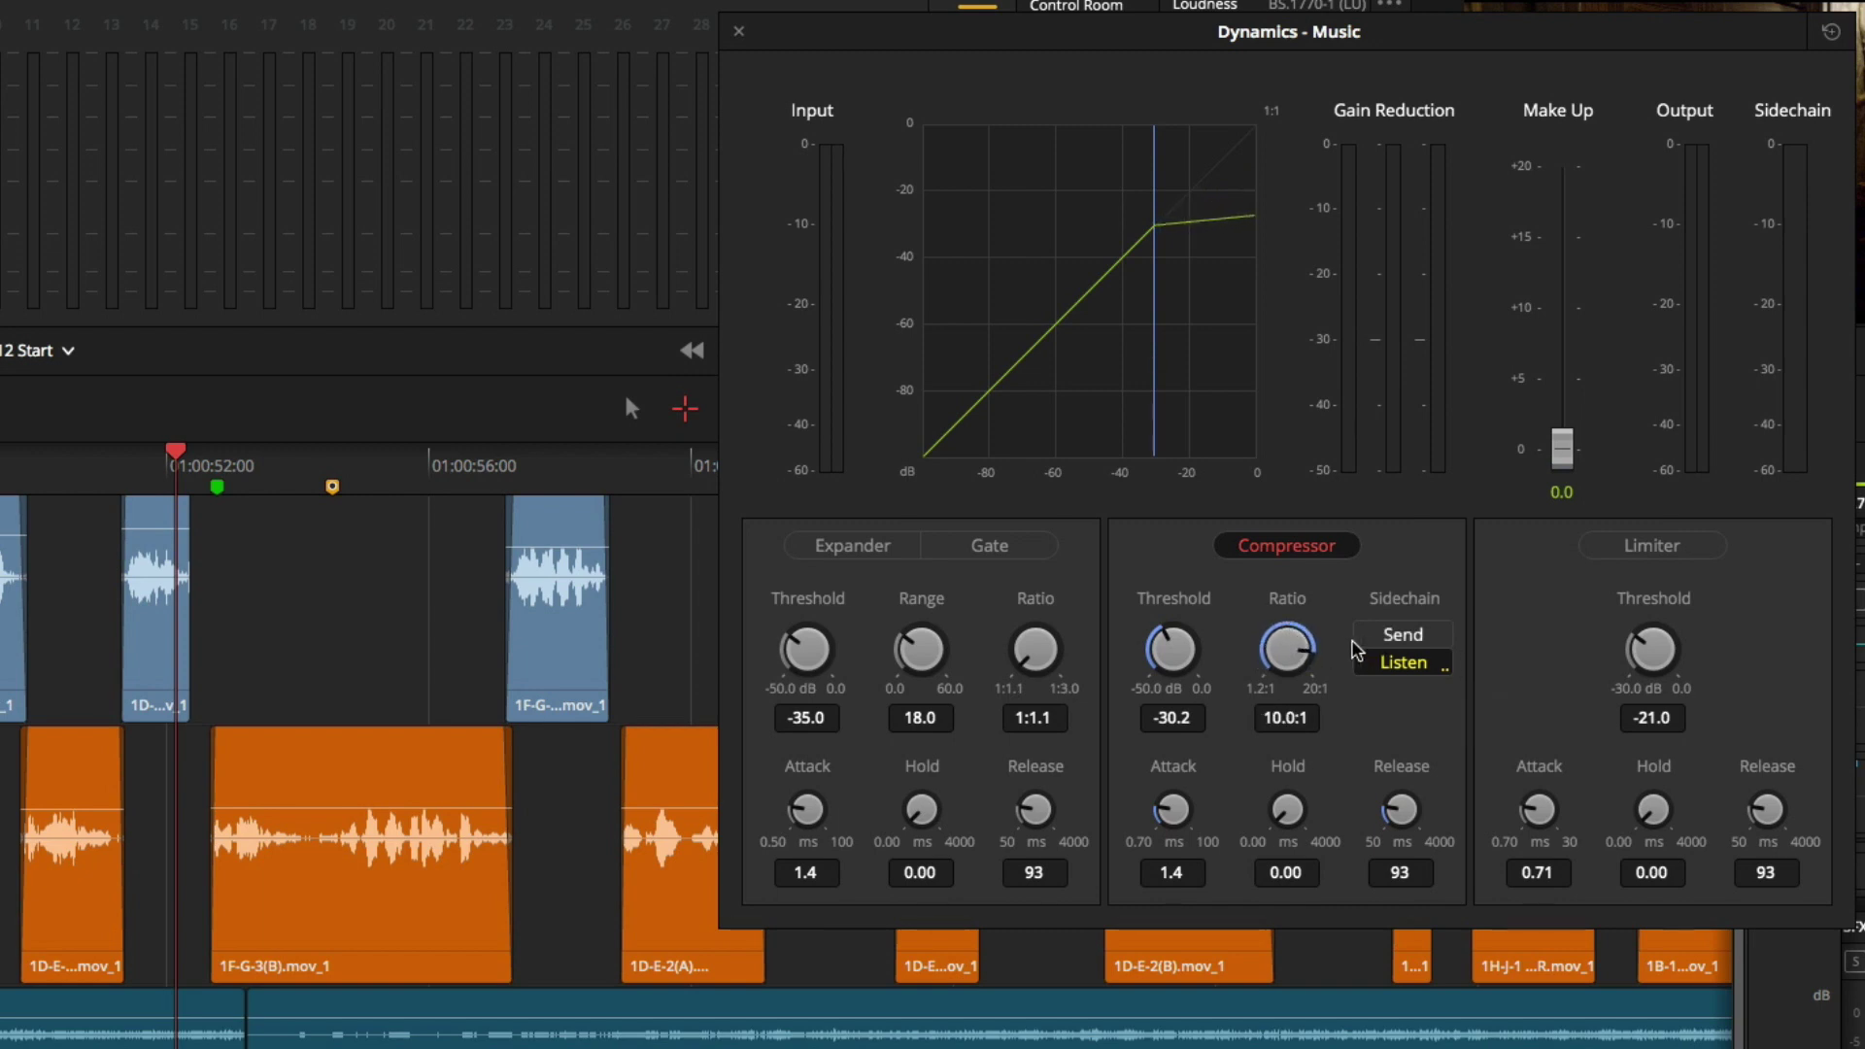
Play the dialogue section from earlier in the timeline to hear the current music ducking.
click(125, 465)
key(space)
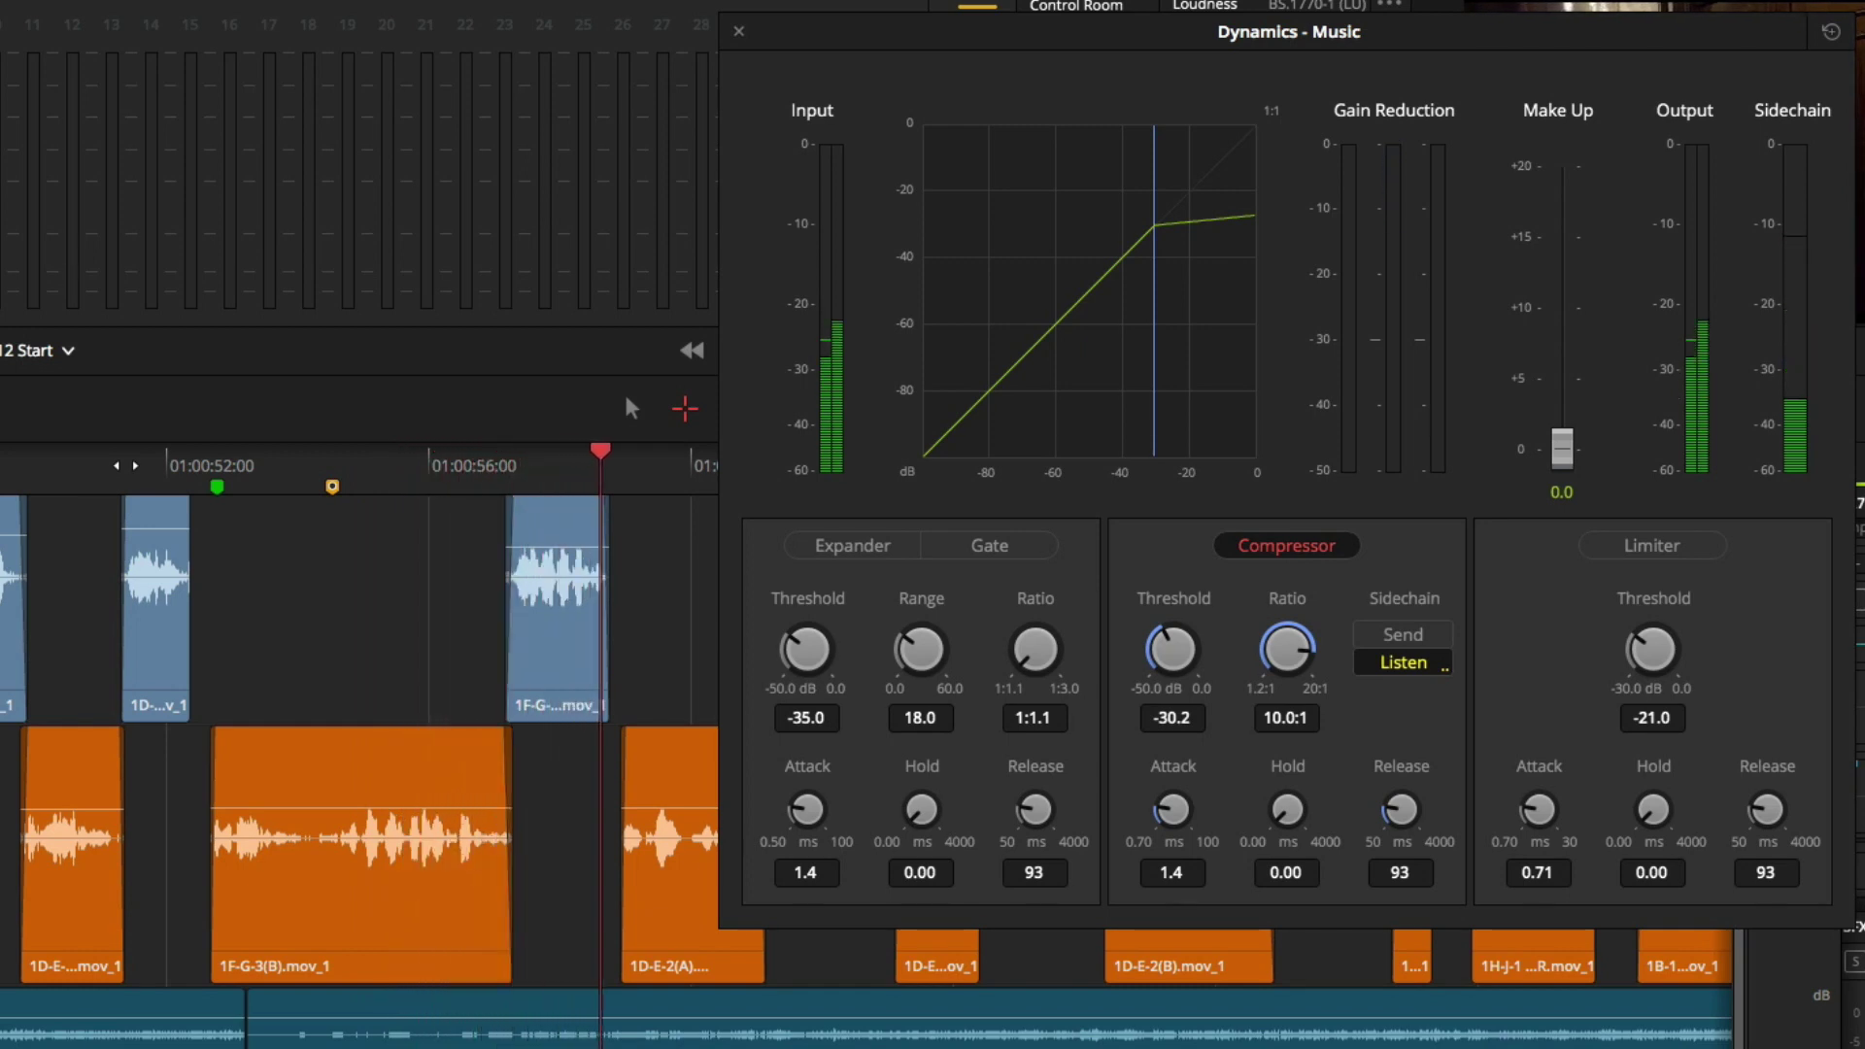
key(space)
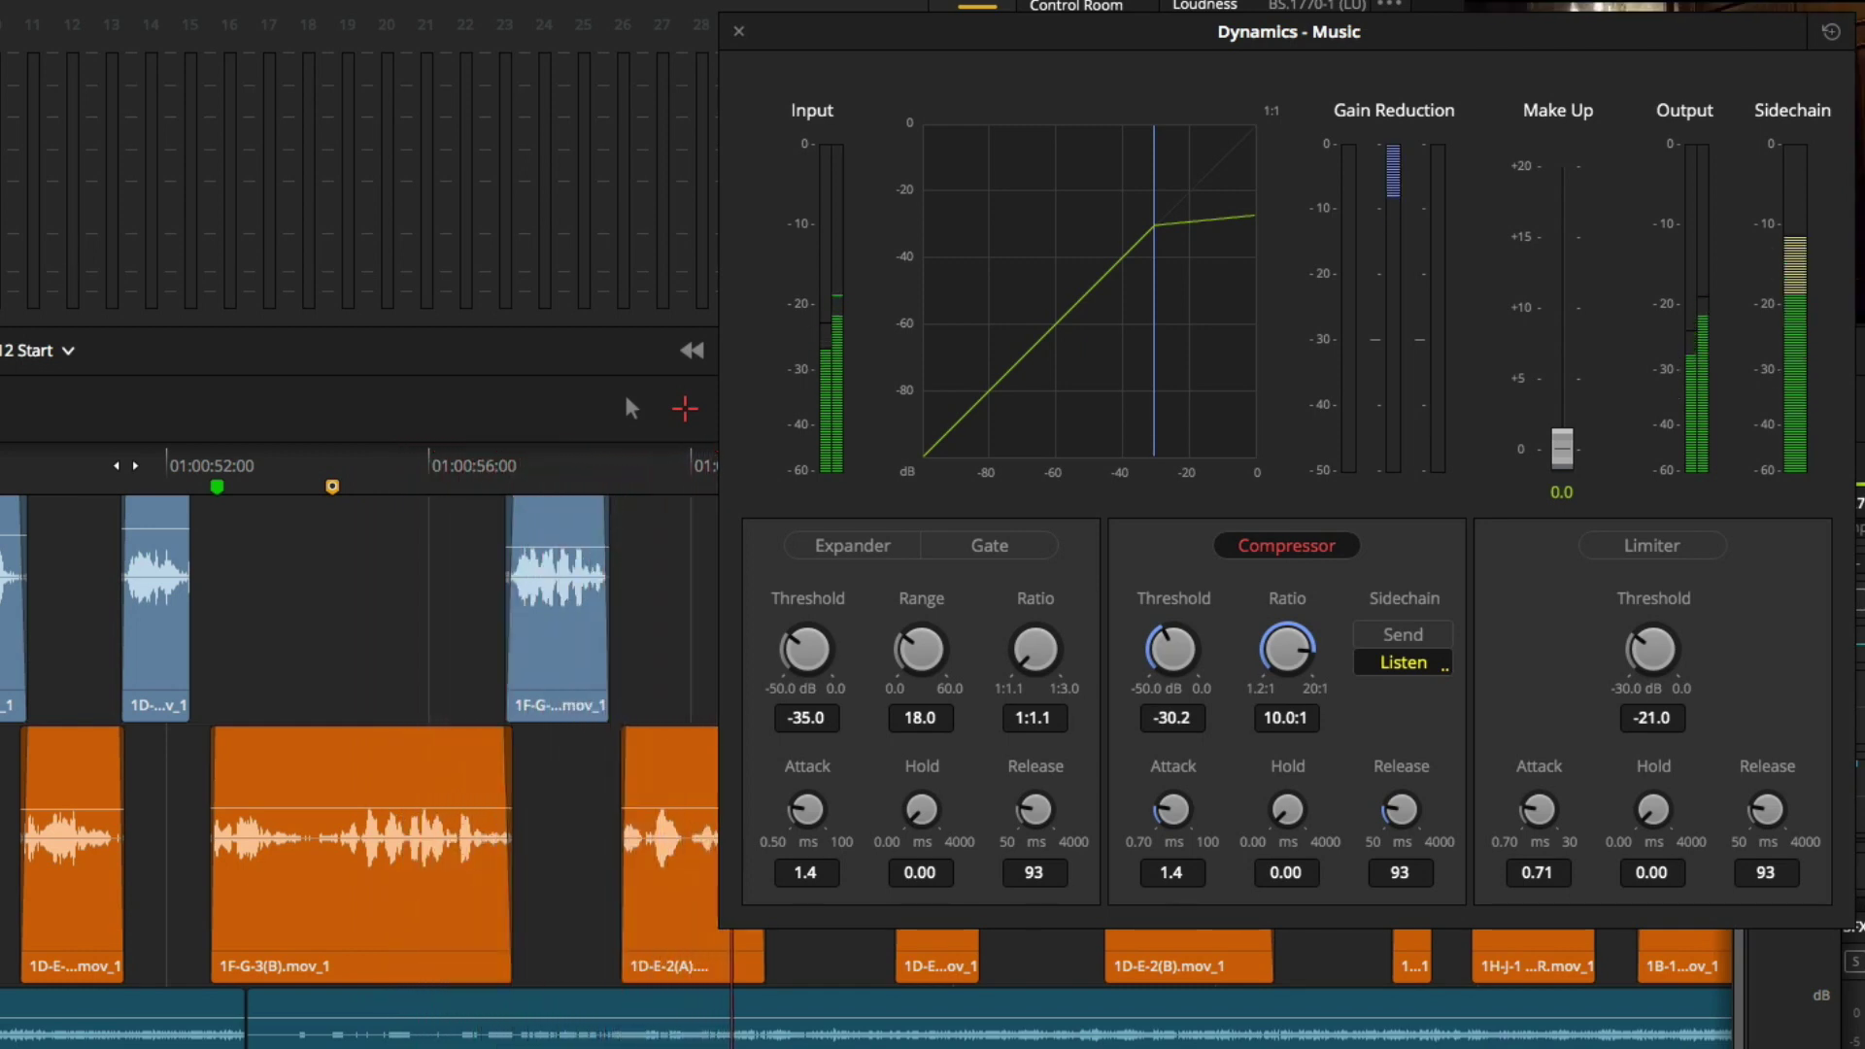
Raise the Music compressor ratio to 20:1 and replay from about 01:00:51 to hear stronger ducking.
click(127, 465)
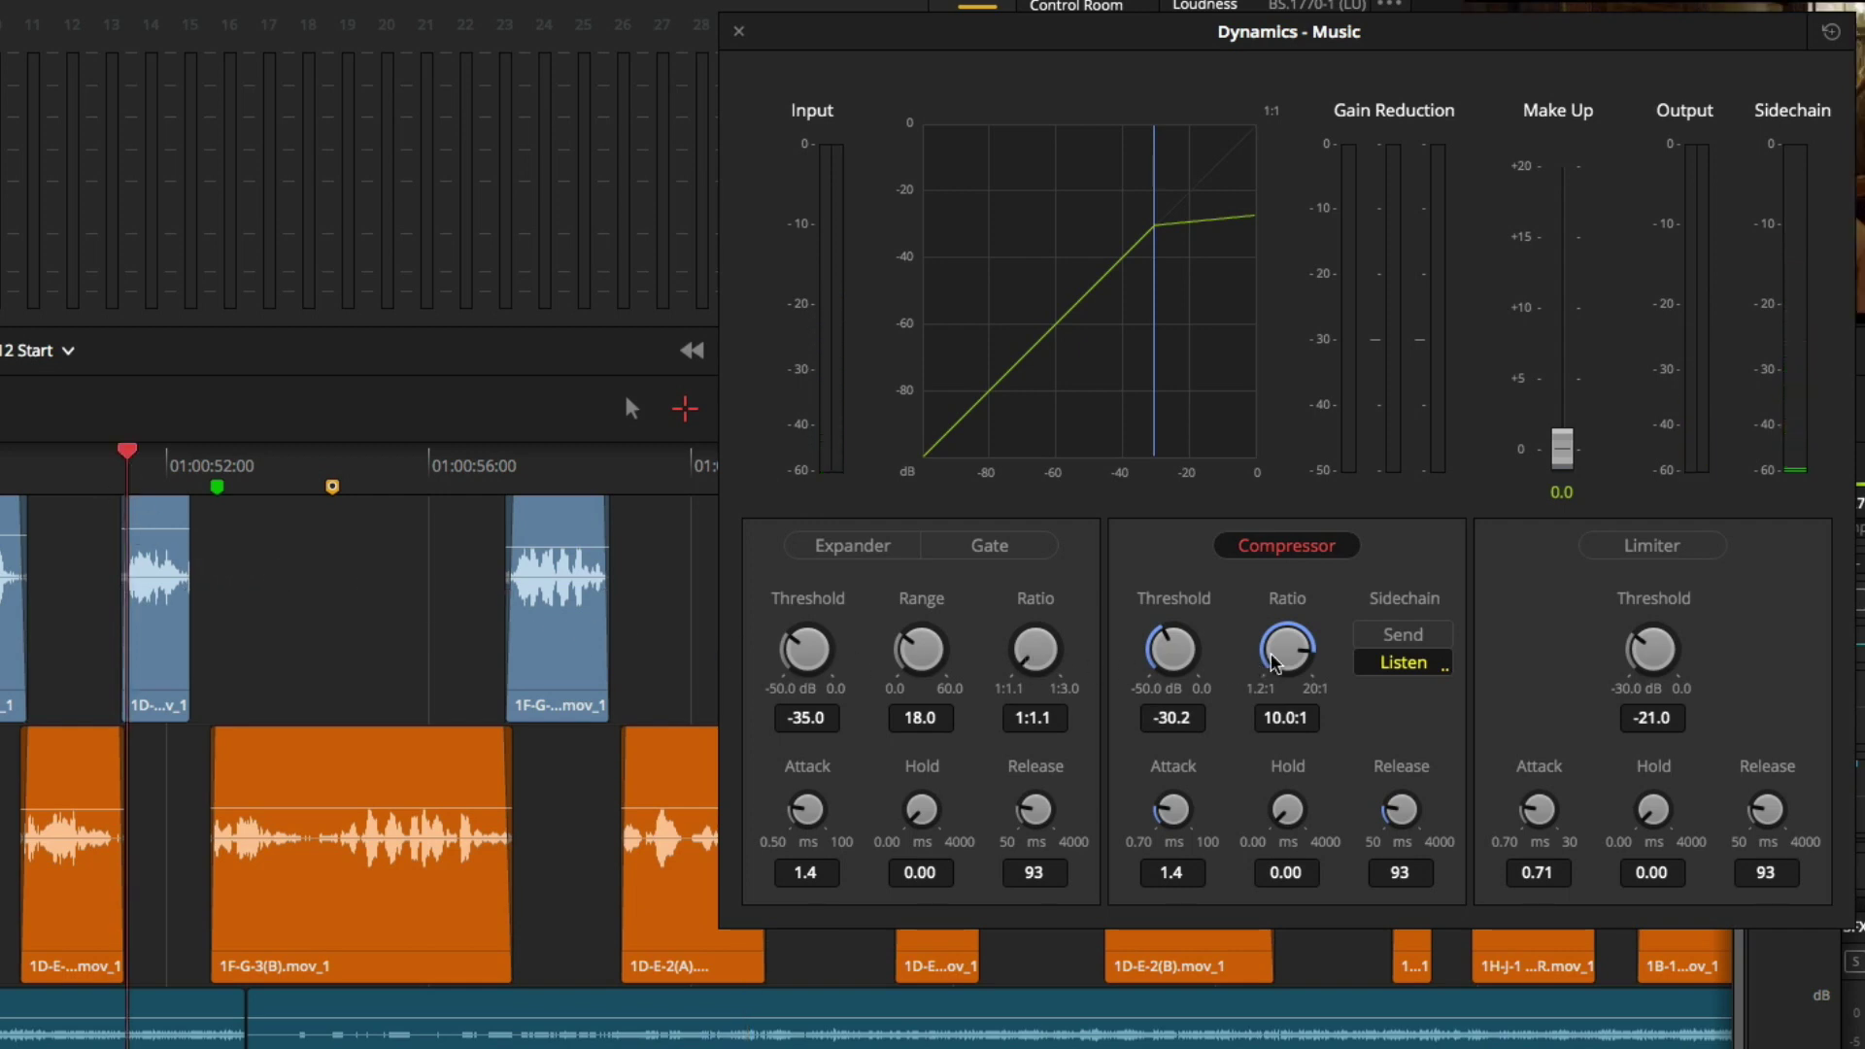
drag(1282, 658, 1317, 658)
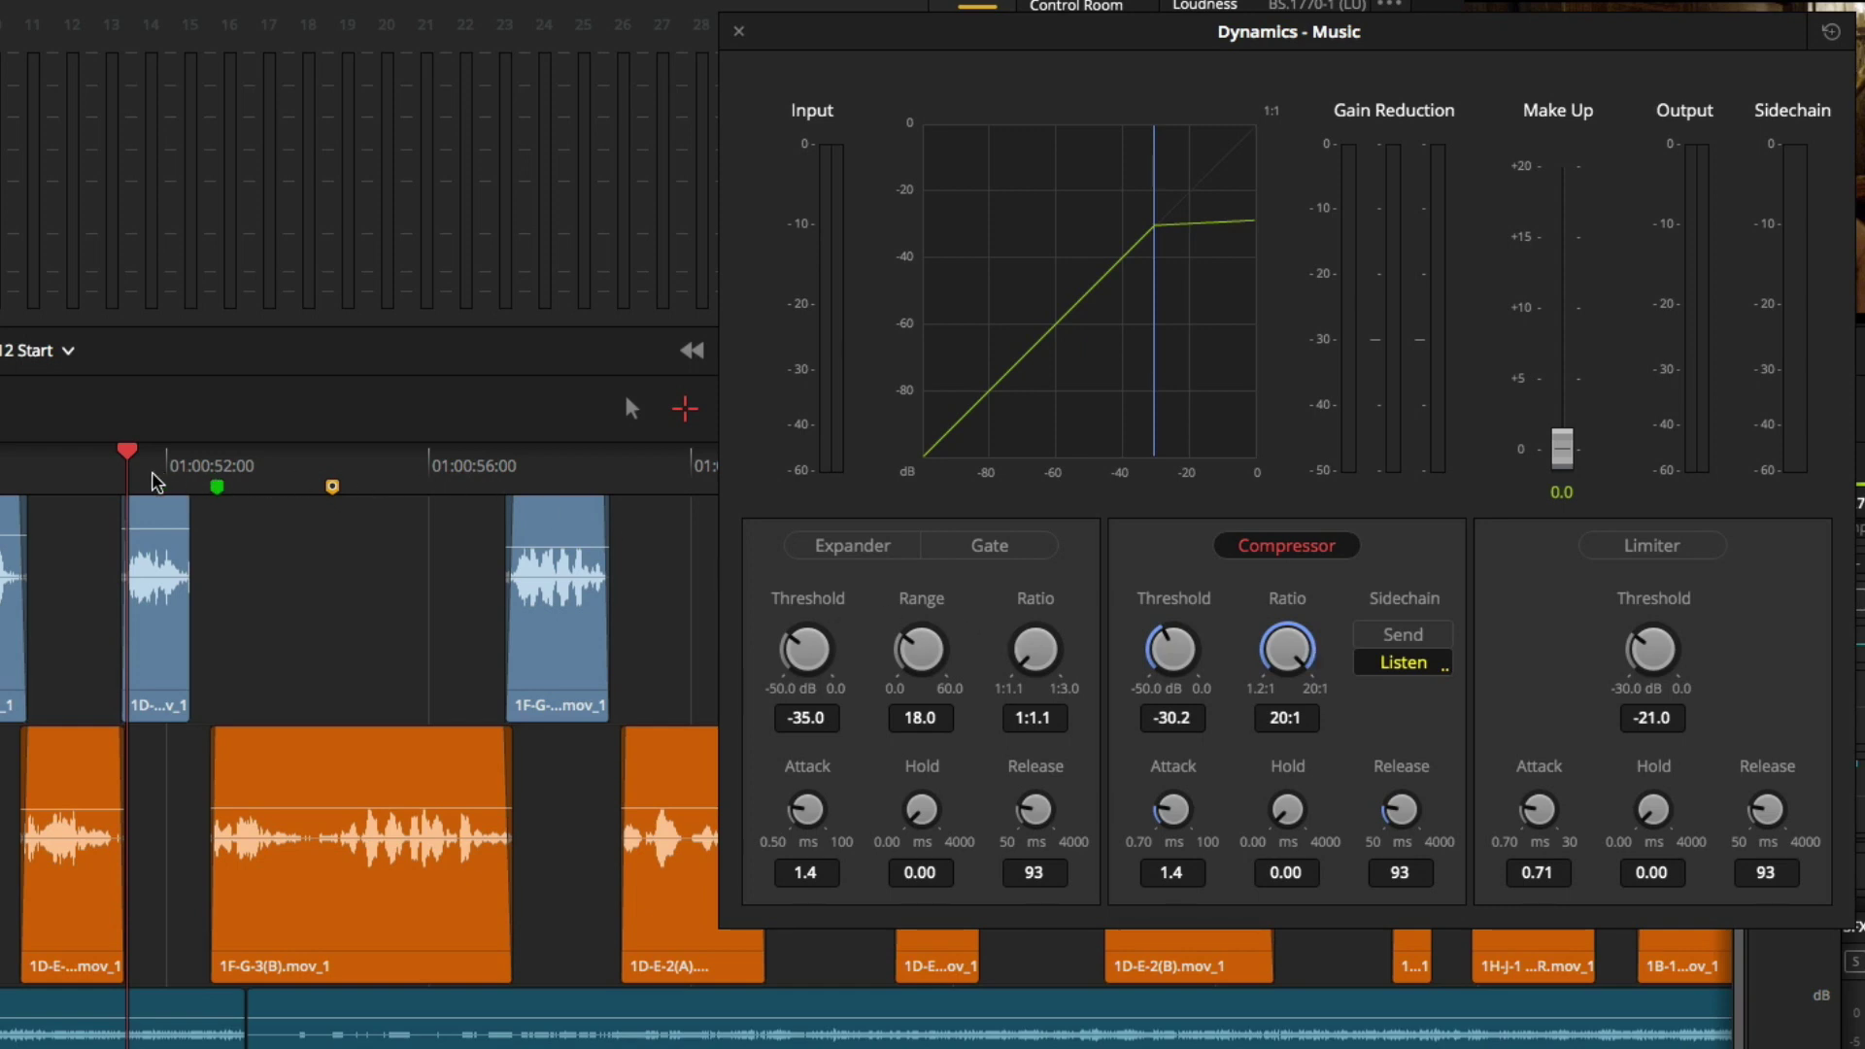
key(space)
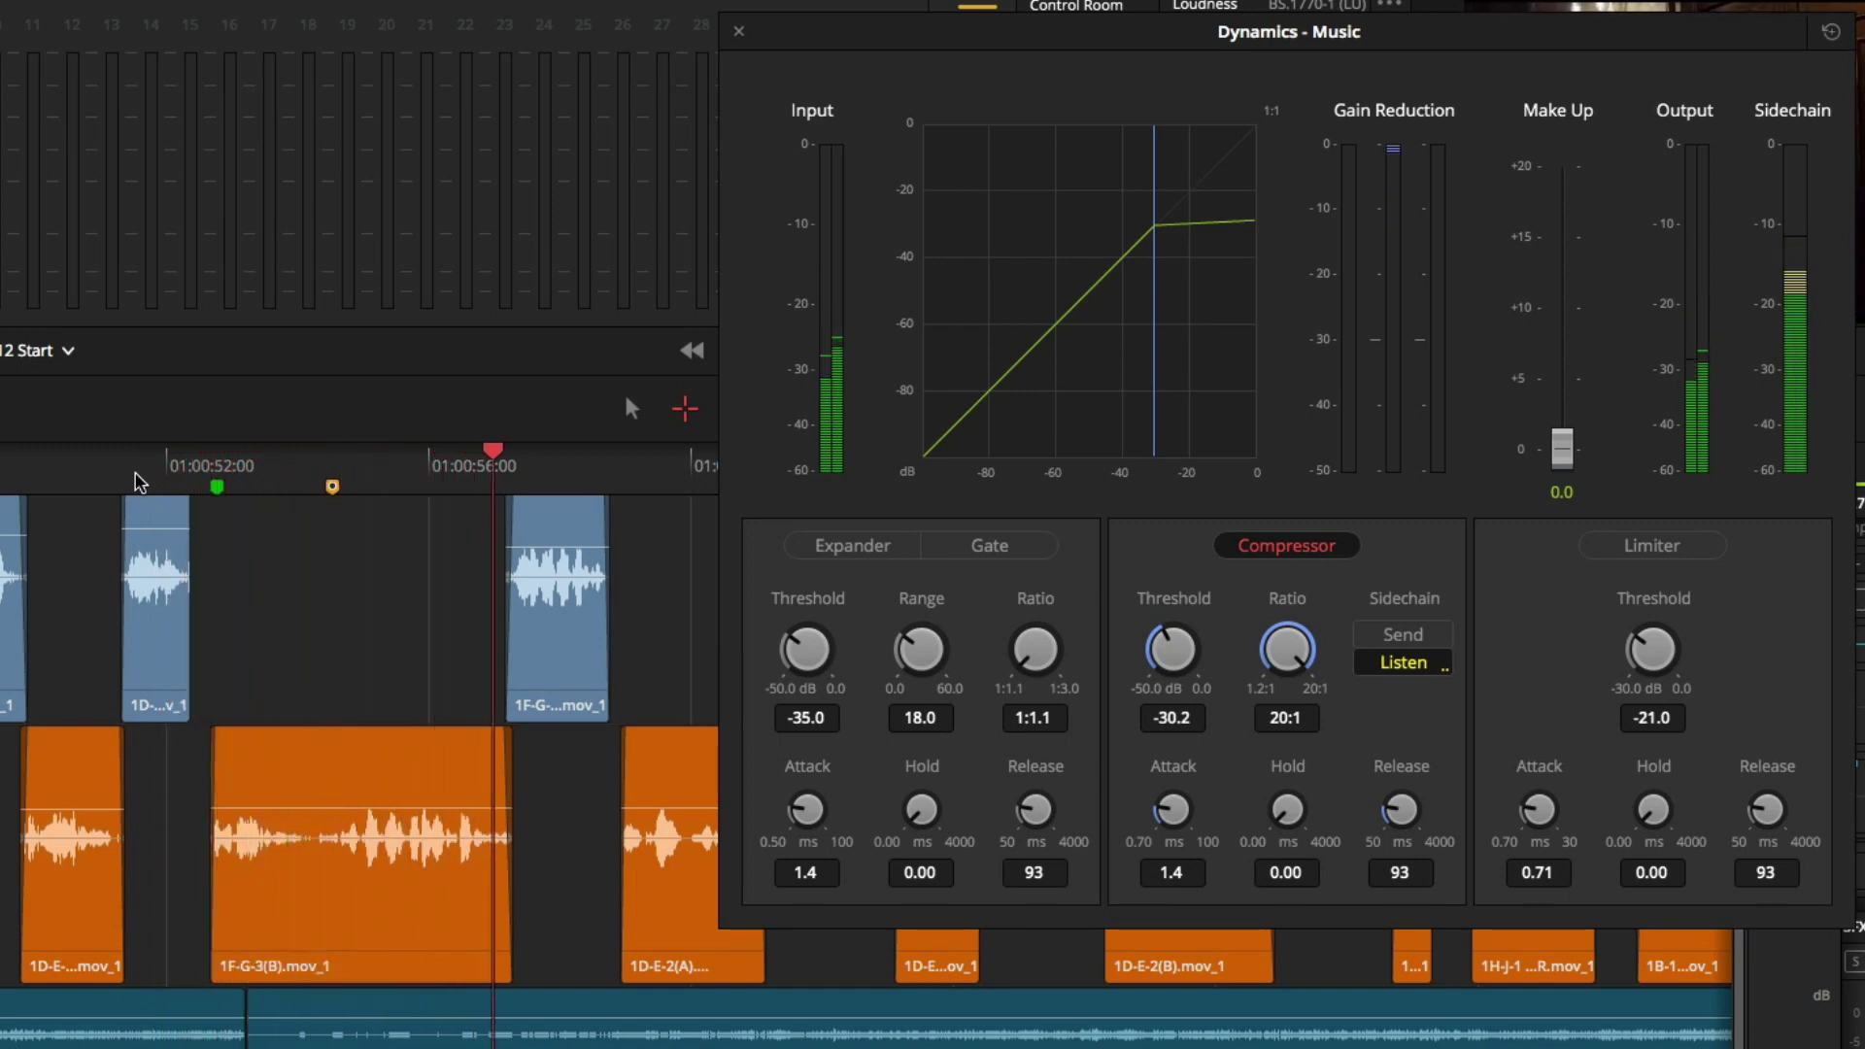
click(139, 481)
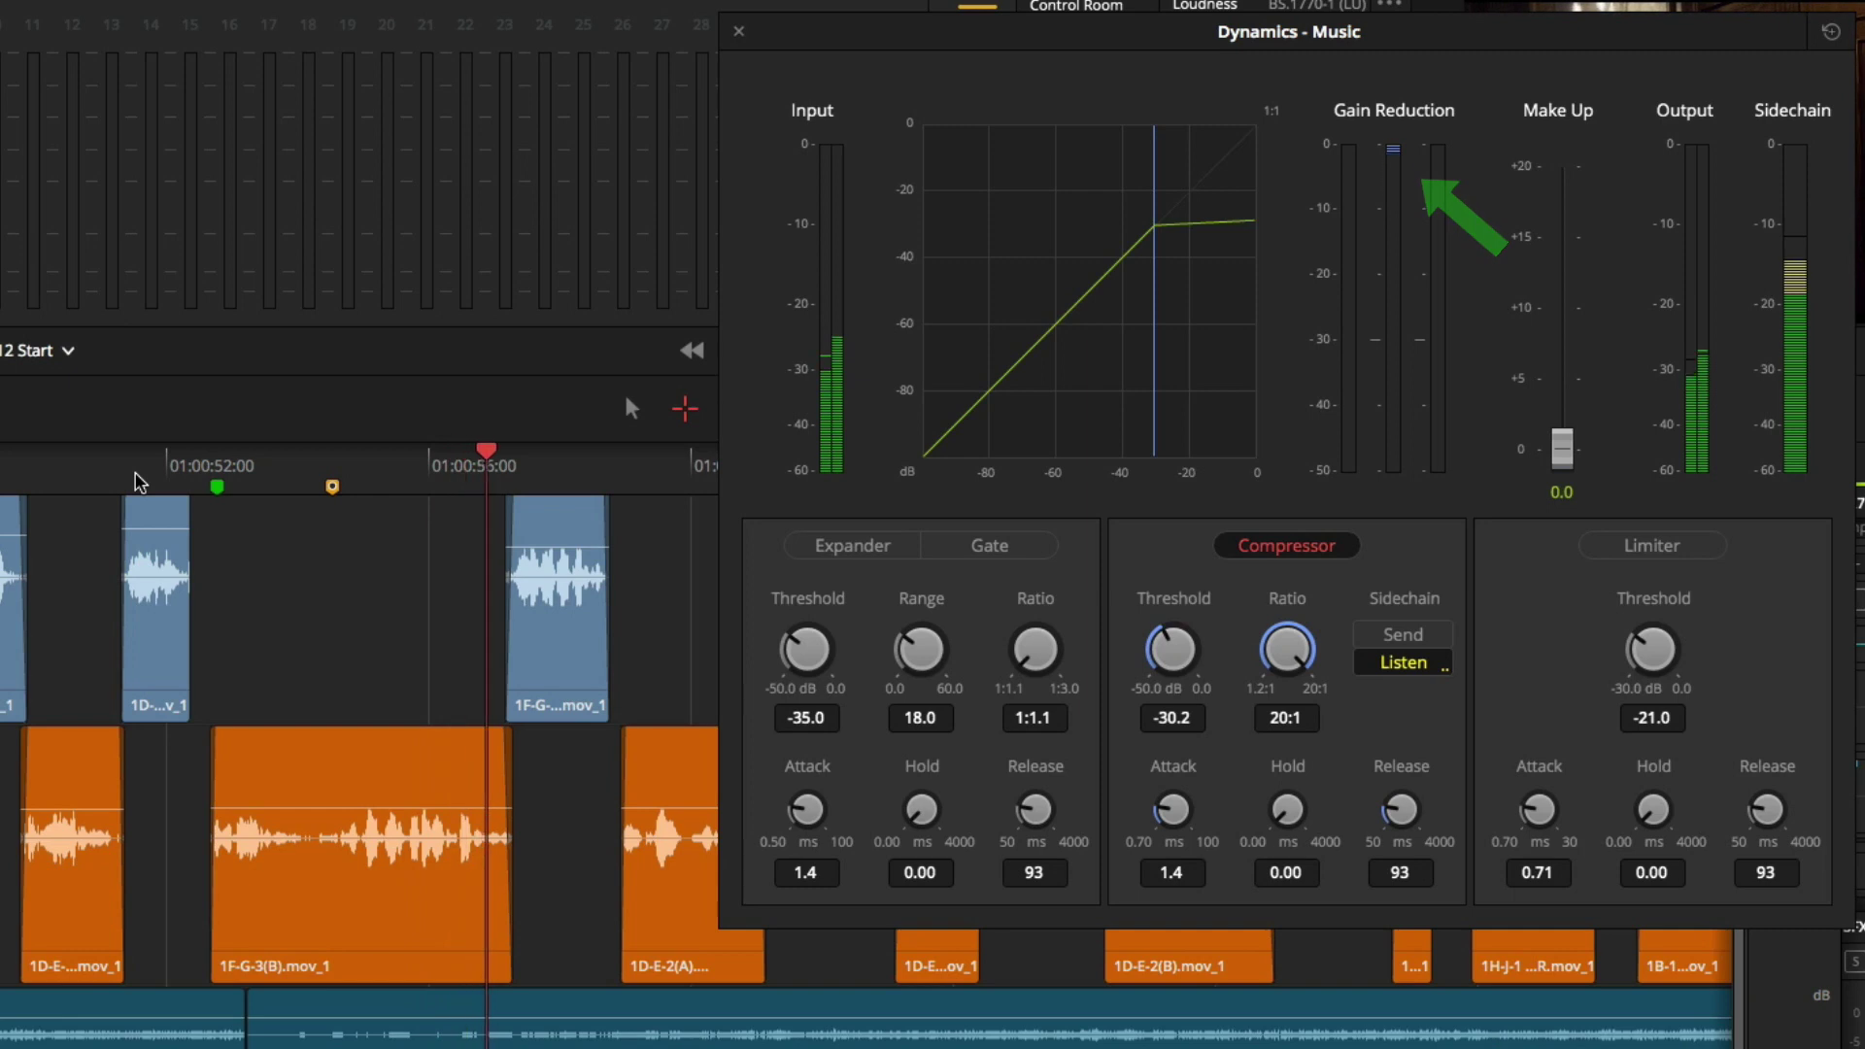
Stop the playback of the 20:1 ducking audition.
key(space)
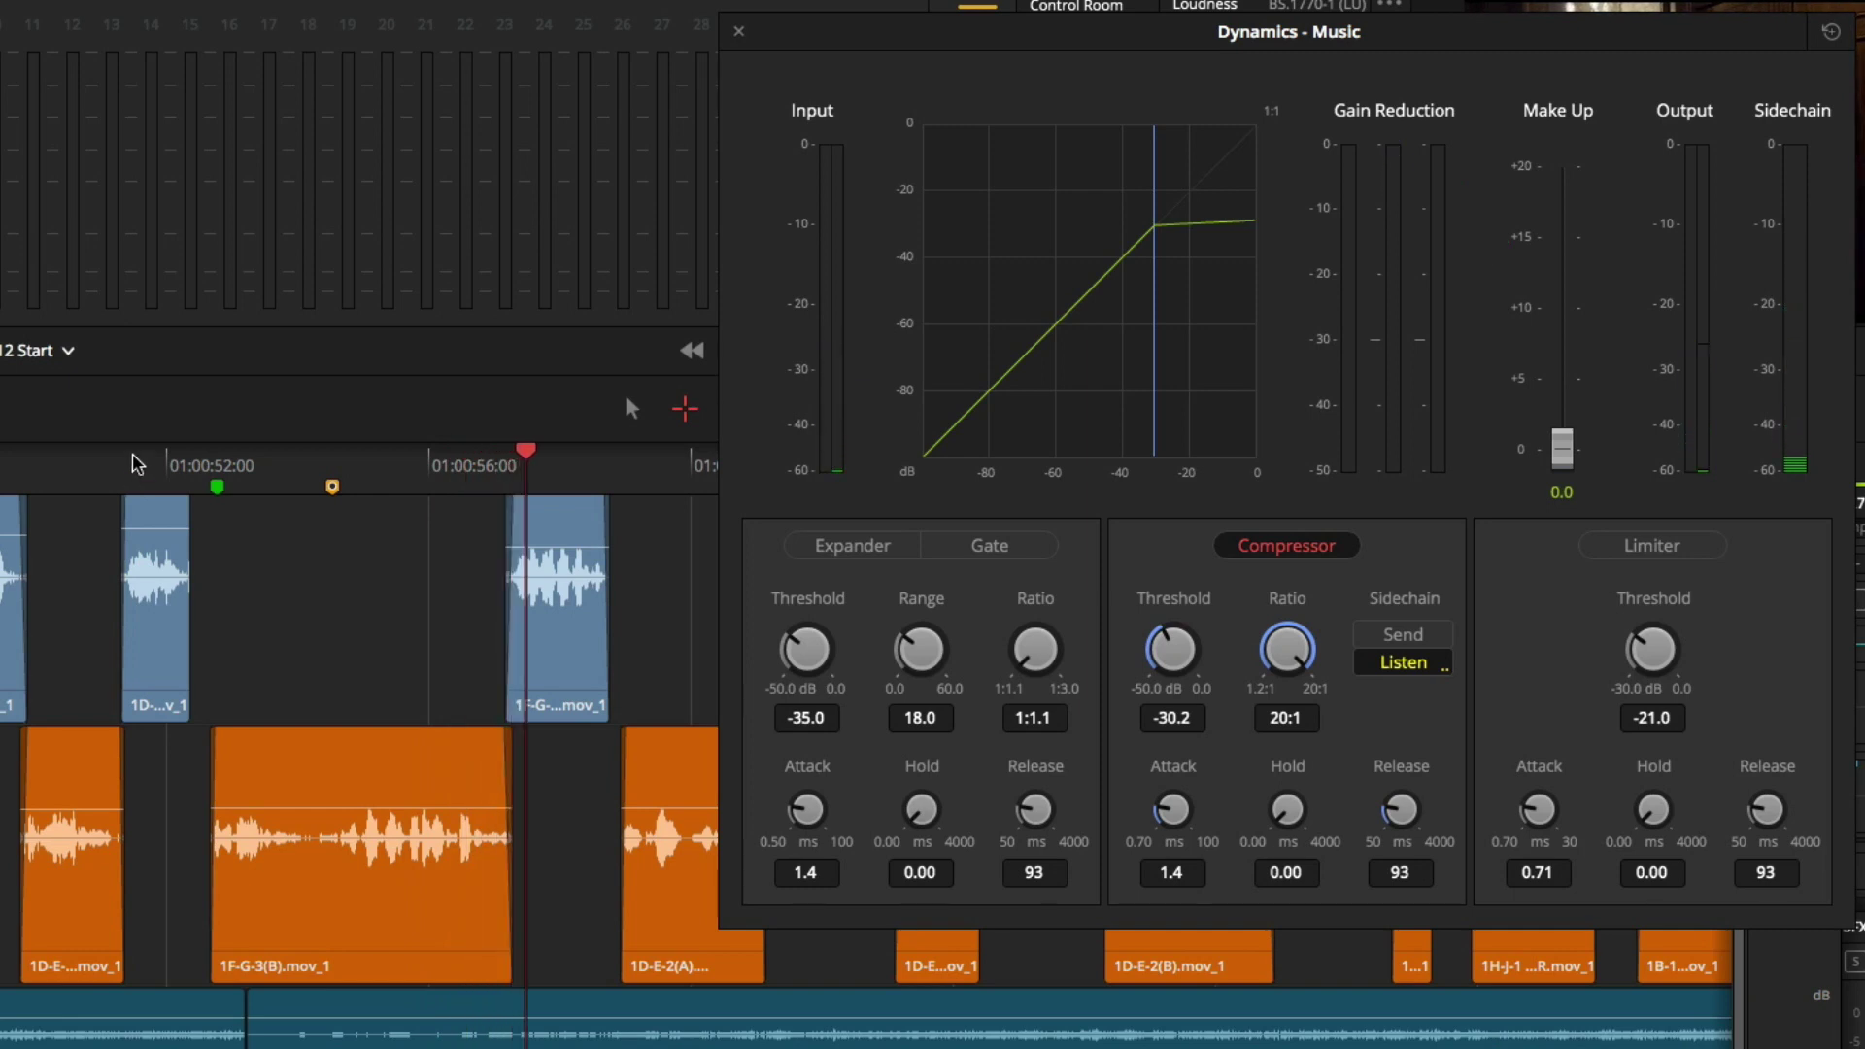